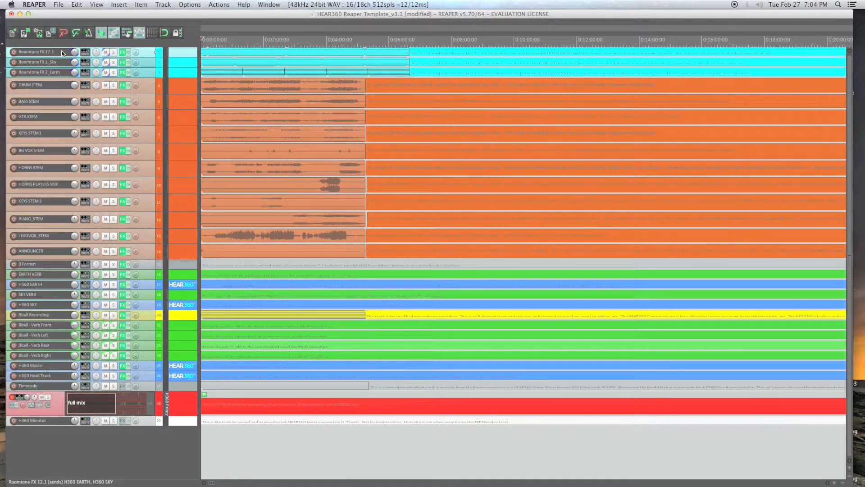
Step: Review the mixer and inspect the Roomtone FX 12.1 track's routing to H360 EARTH and H360 SKY, leaving the master send disabled
key(super+m)
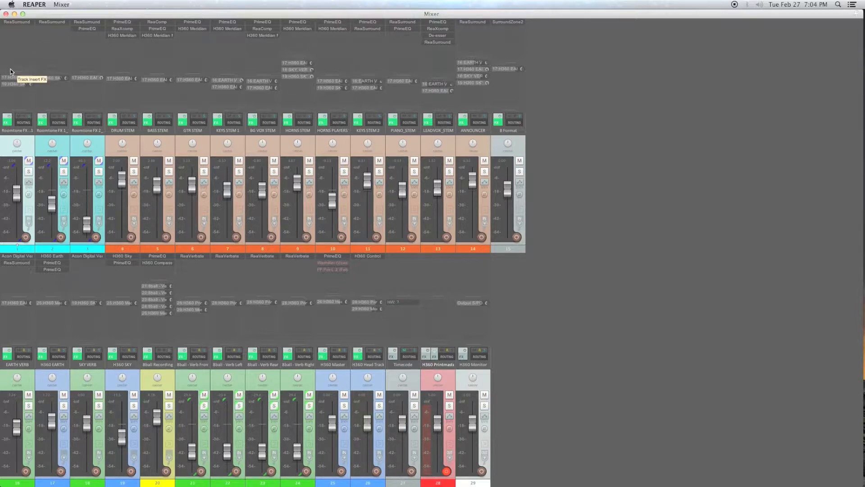
key(super+m)
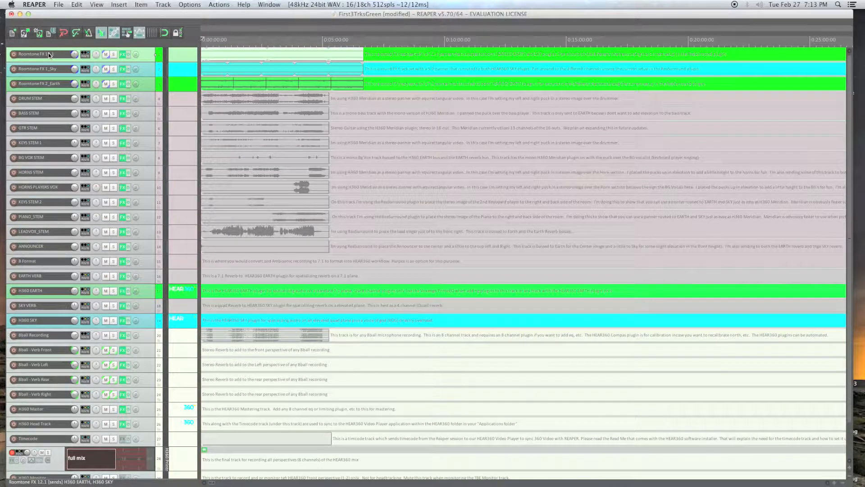
click(84, 54)
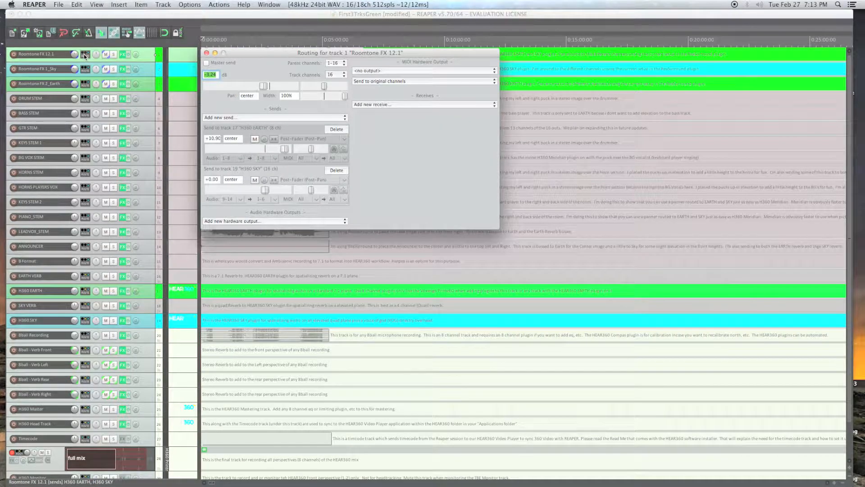
click(206, 64)
click(206, 63)
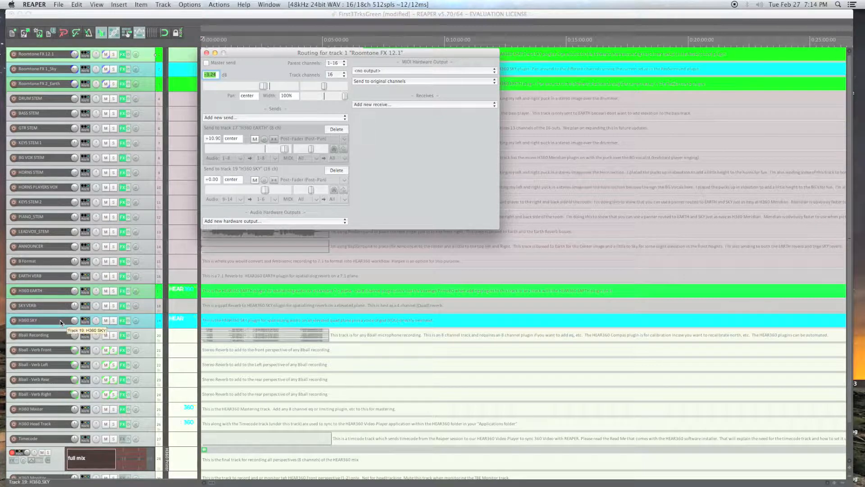
click(206, 53)
Step: In the mixer, move the Roomtone FX 12.1 input slightly behind the Earth C speaker in its ReaSurround panner
key(super+m)
click(24, 21)
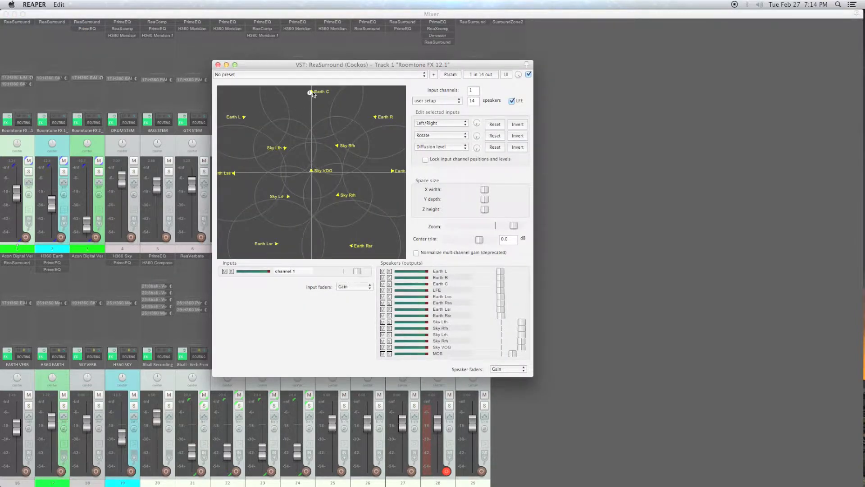
mouse_move(313, 95)
mouse_down()
mouse_move(294, 91)
mouse_move(260, 131)
mouse_move(249, 160)
mouse_move(270, 198)
mouse_move(309, 217)
mouse_move(354, 216)
mouse_move(381, 149)
mouse_move(313, 99)
mouse_move(245, 117)
mouse_move(285, 151)
mouse_move(243, 174)
mouse_move(246, 216)
mouse_move(293, 239)
mouse_move(333, 223)
mouse_move(344, 187)
mouse_move(322, 171)
mouse_move(309, 141)
mouse_move(310, 105)
mouse_up()
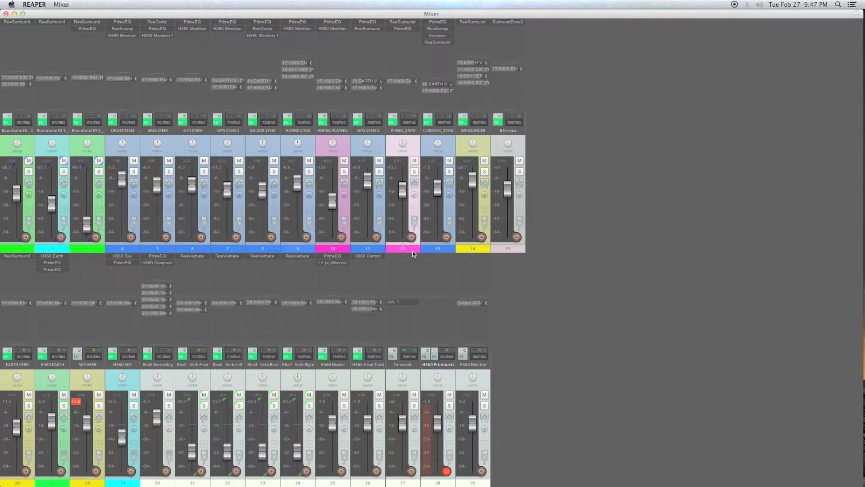
Step: Solo PIANO_STEM during playback and move its channel 1 source between Earth R and Earth Rss in ReaSurround
key(space)
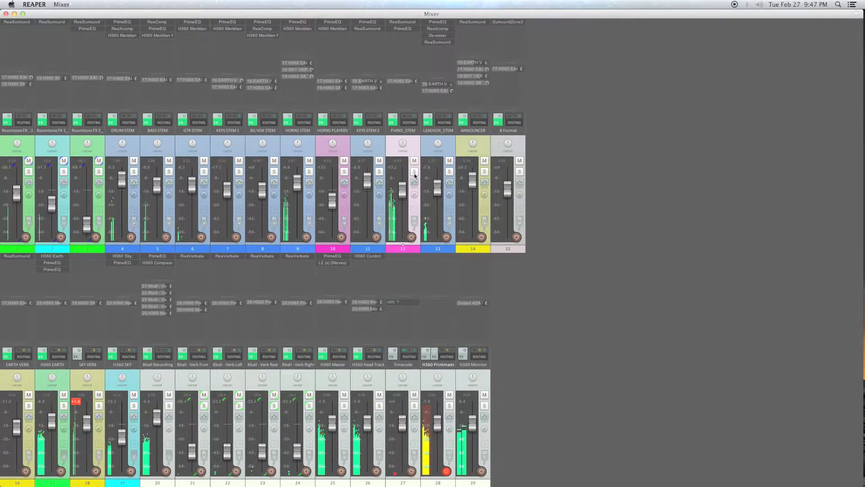
click(414, 172)
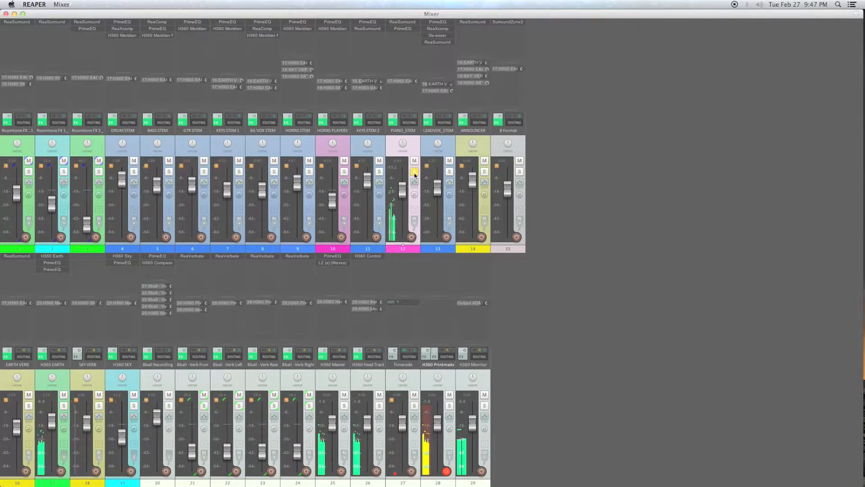
click(407, 22)
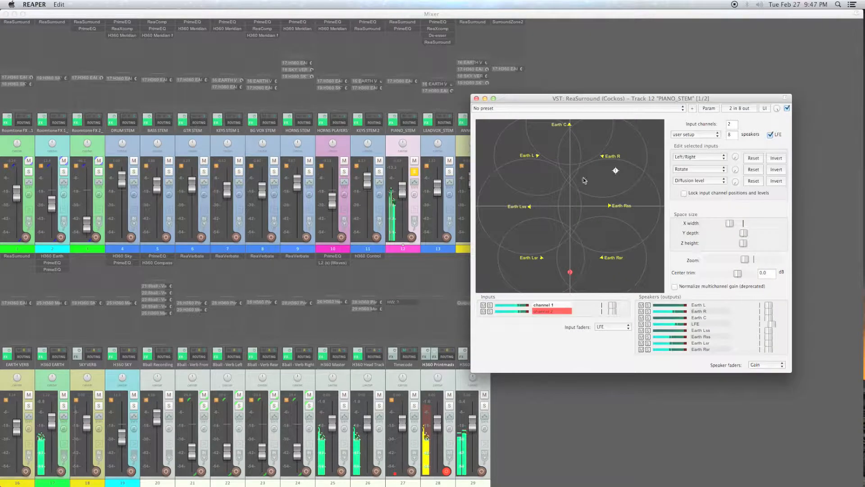
mouse_move(616, 171)
mouse_down()
mouse_move(565, 154)
mouse_move(518, 166)
mouse_move(505, 227)
mouse_move(527, 271)
mouse_move(570, 291)
mouse_move(620, 270)
mouse_move(645, 197)
mouse_move(636, 165)
mouse_move(617, 187)
mouse_up()
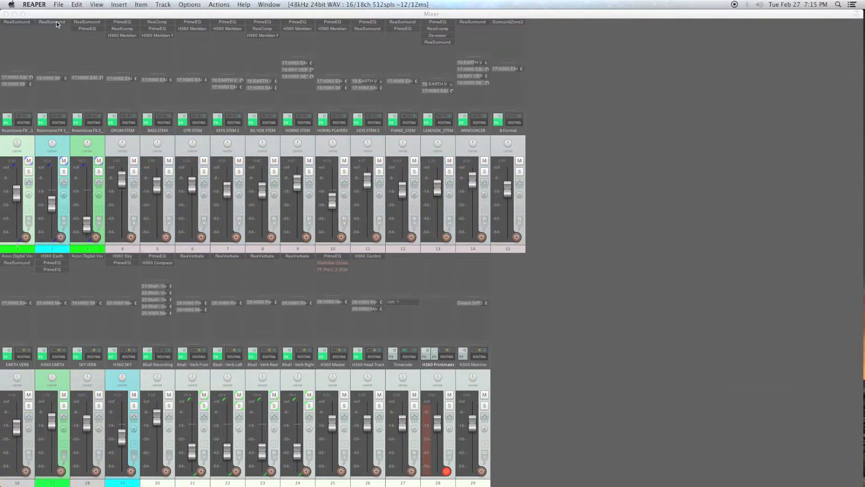
Step: Pan the Roomtone FX 1_Sky input from the center toward Sky Lrh in ReaSurround and close the panner
click(57, 24)
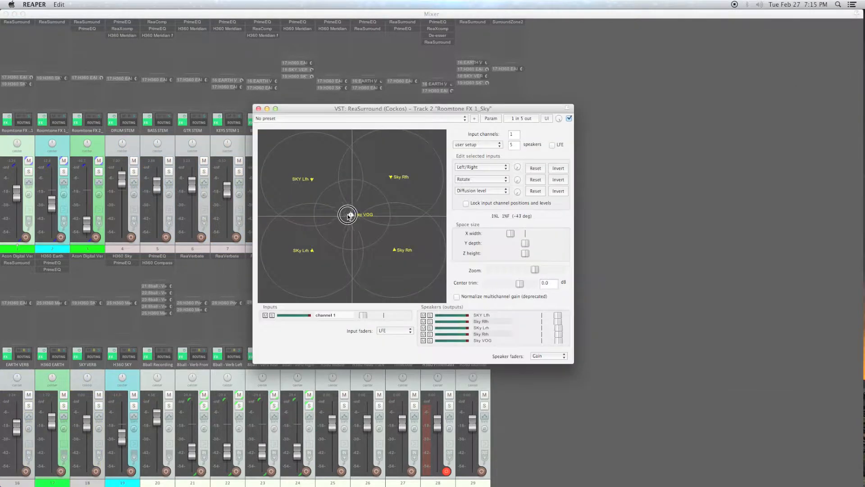
drag(351, 213, 321, 254)
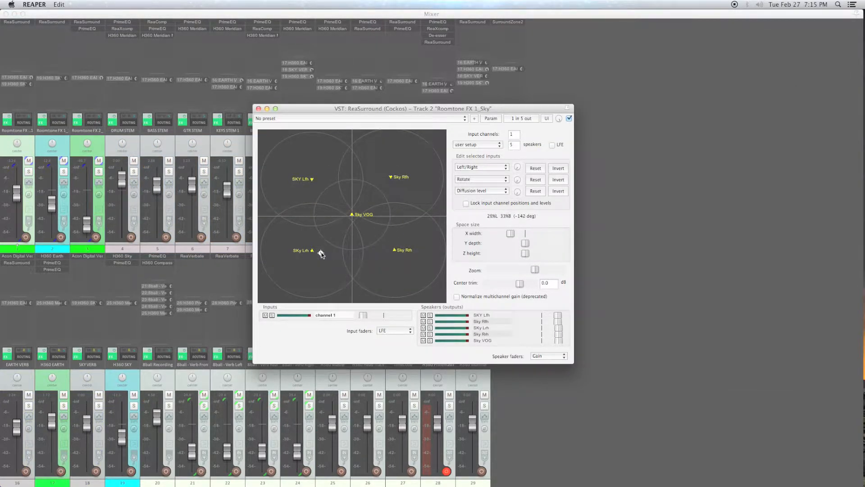
click(352, 215)
click(259, 109)
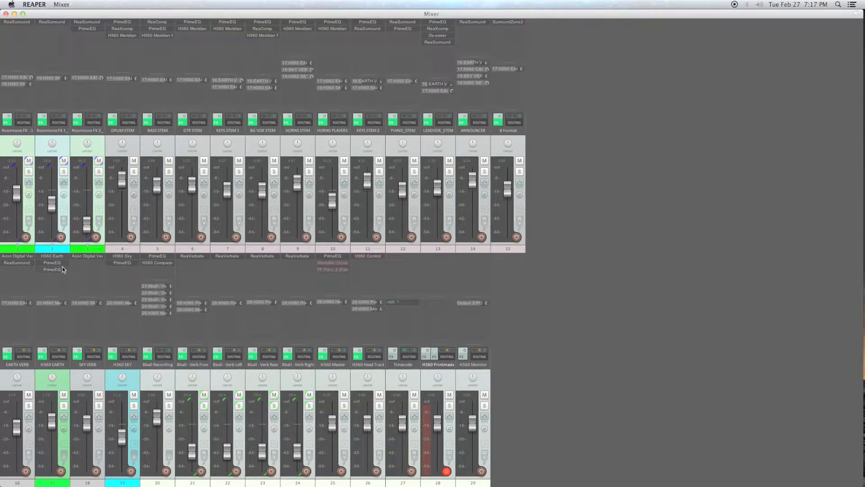
Step: View the H360 EARTH track's Earth plugin and move HORNS STEM's yellow Meridian puck across the panorama to the bassist's area
click(59, 256)
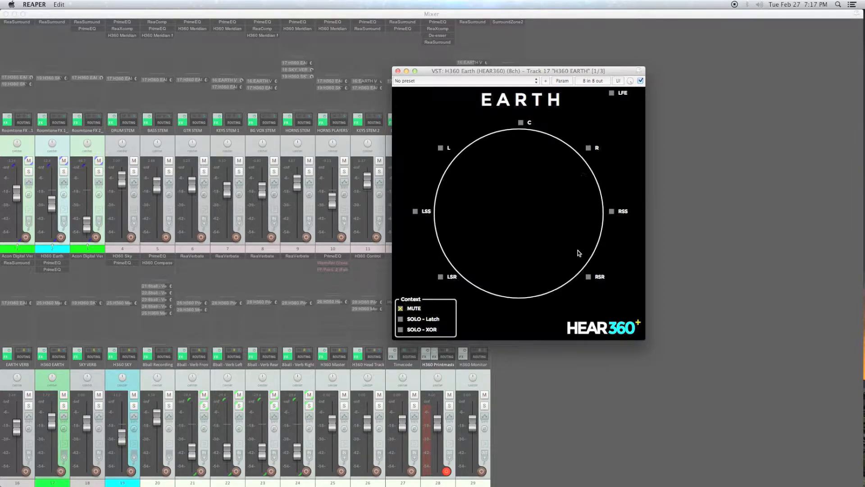
click(397, 71)
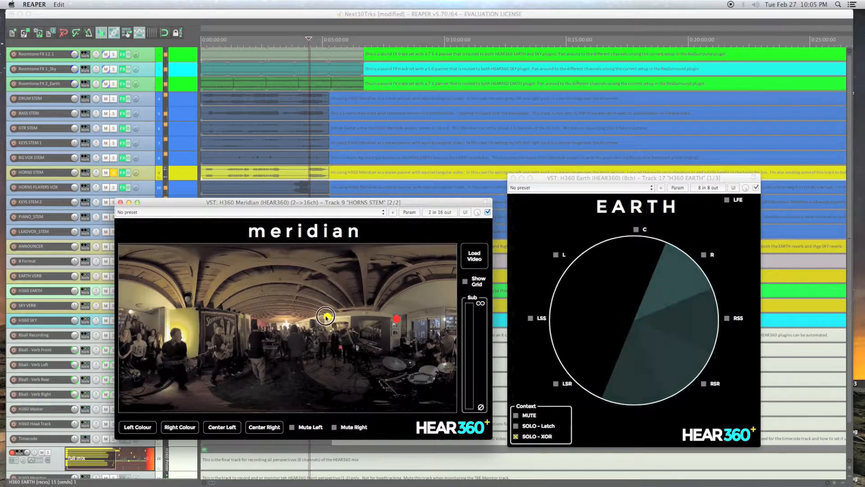
drag(294, 310, 170, 346)
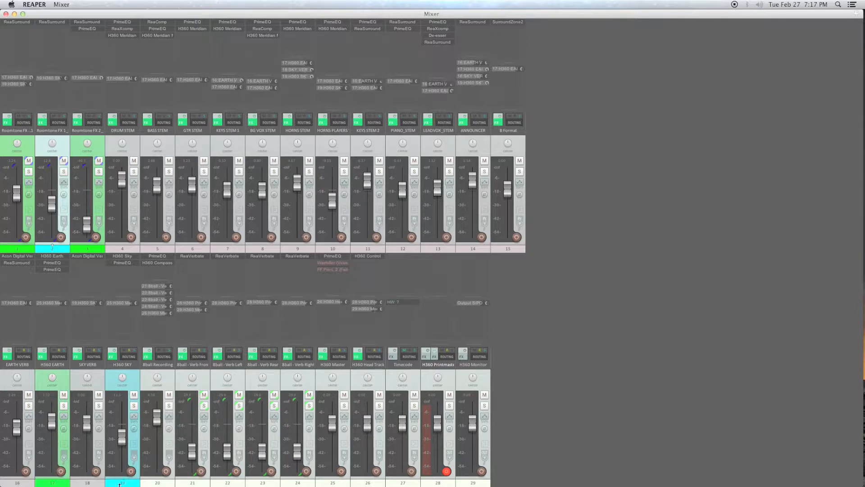
Step: Show the H360 SKY track's Sky plugin and lower HORNS STEM's yellow Meridian puck slightly in the panorama
click(120, 484)
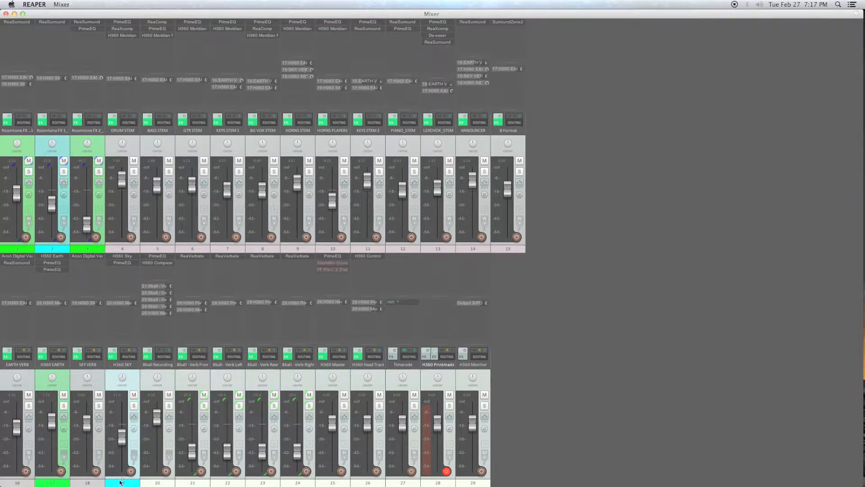
click(126, 258)
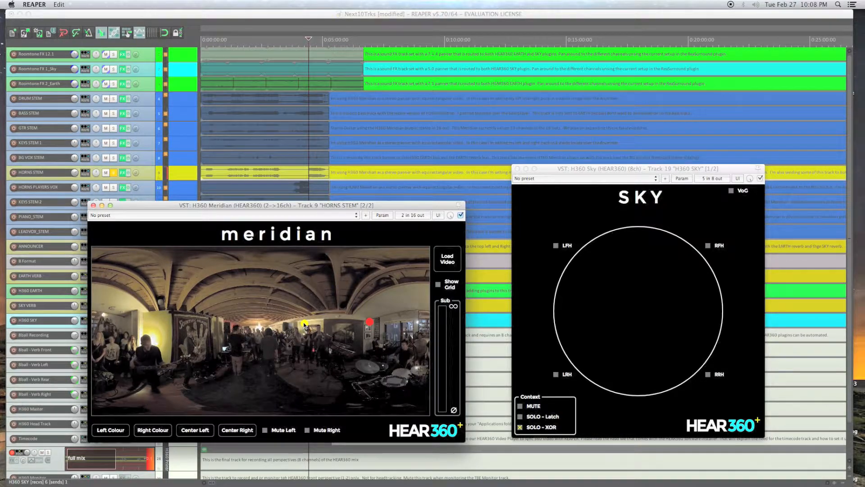
mouse_move(304, 323)
mouse_down()
mouse_move(232, 309)
mouse_move(274, 359)
mouse_move(319, 373)
mouse_move(334, 356)
mouse_move(303, 337)
mouse_up()
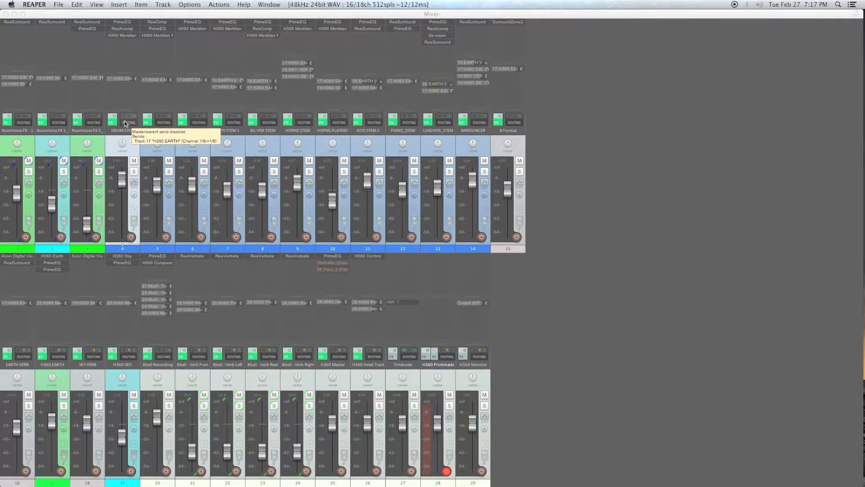
Step: View the Roomtone FX 2_Earth ReaSurround panner, close it, and open DRUM STEM's H360 Meridian panner
click(85, 20)
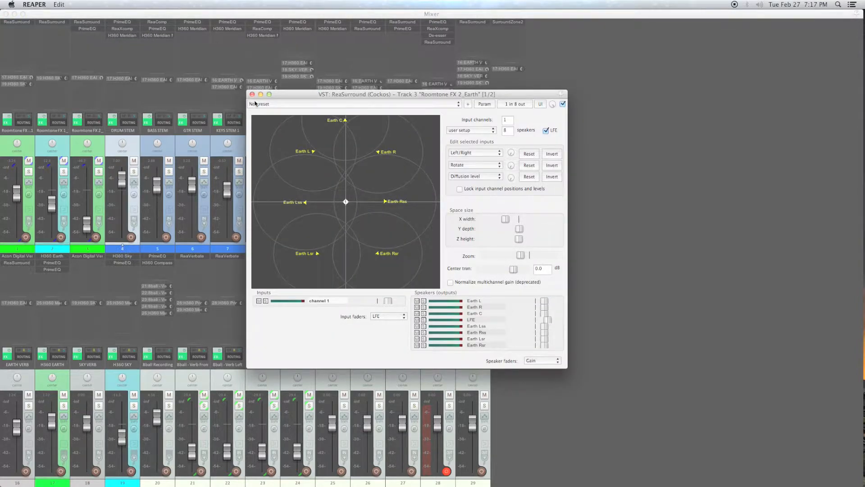
click(252, 95)
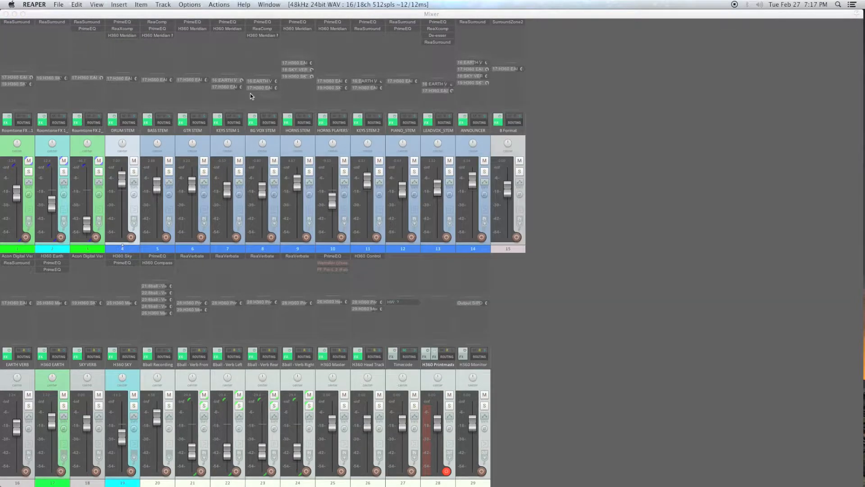
click(132, 36)
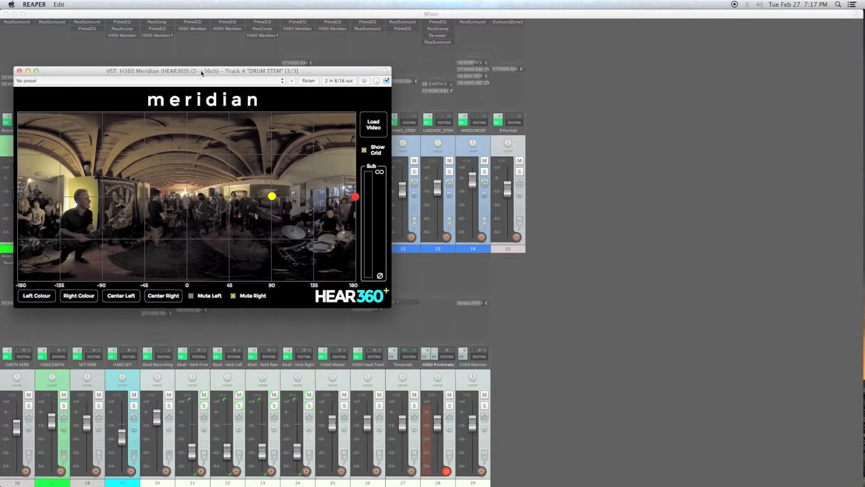
drag(201, 72, 372, 111)
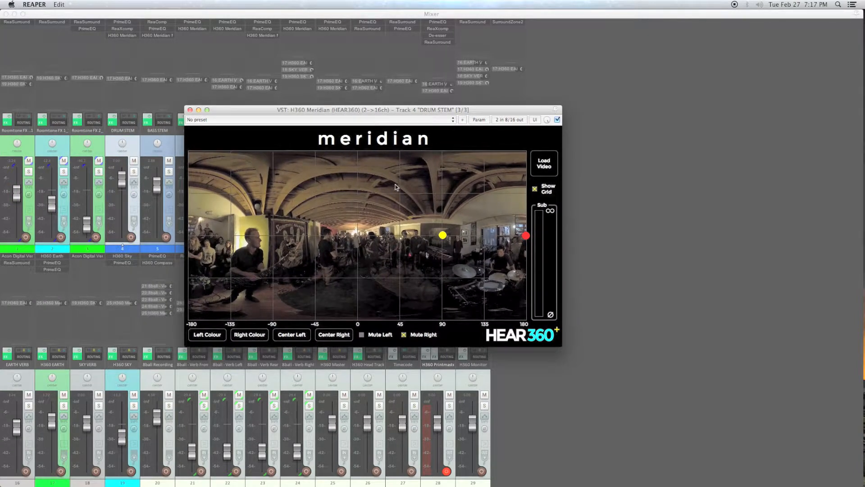
Step: Move DRUM STEM's yellow and red Meridian pucks to about -90 and 45 degrees, and center both channels
drag(443, 235, 269, 235)
drag(526, 236, 399, 237)
click(292, 335)
click(334, 335)
Step: Spread DRUM STEM's centered Meridian pucks apart again and turn off the grid display
mouse_move(359, 238)
mouse_down()
mouse_move(380, 238)
mouse_move(289, 236)
mouse_up()
mouse_move(392, 236)
mouse_down()
mouse_move(538, 226)
mouse_move(539, 274)
mouse_move(539, 225)
mouse_move(540, 316)
mouse_up()
click(535, 190)
Step: Place HORNS PLAYERS VOX's red Meridian puck at the horizon between 45 and 90 degrees and the yellow one near 0 degrees
click(269, 38)
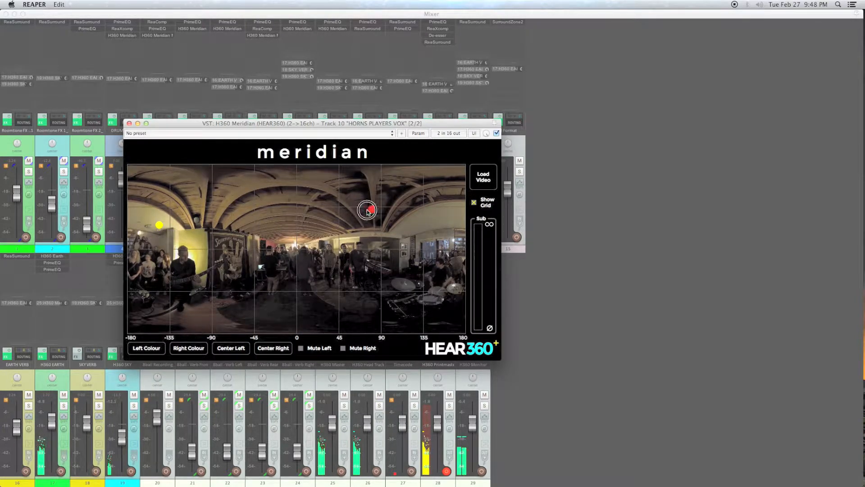
drag(381, 208, 361, 250)
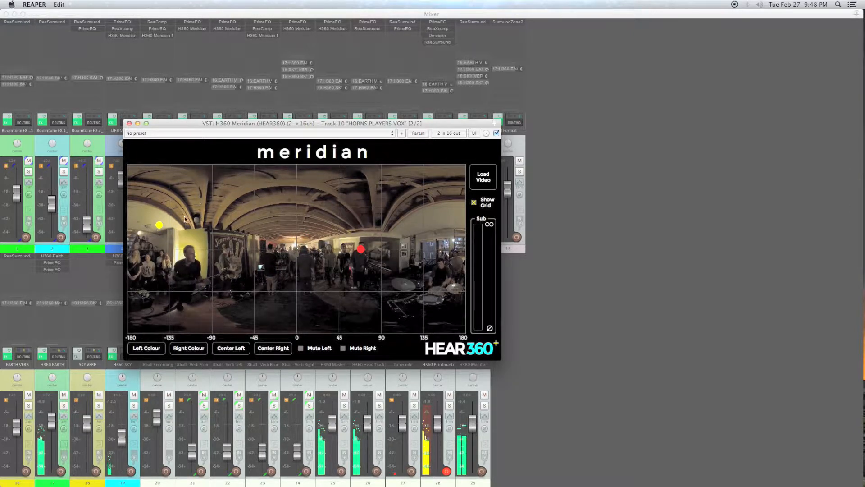
drag(160, 227, 301, 250)
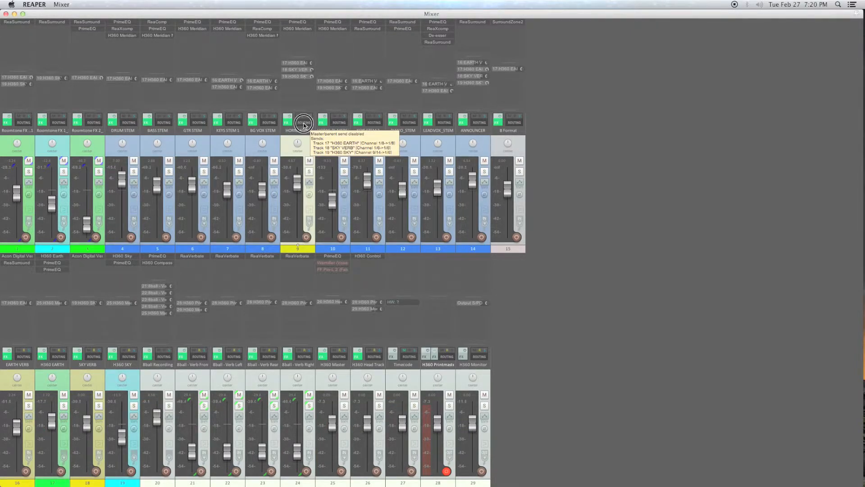
Step: Open the HORNS STEM track's routing from the mixer
click(304, 122)
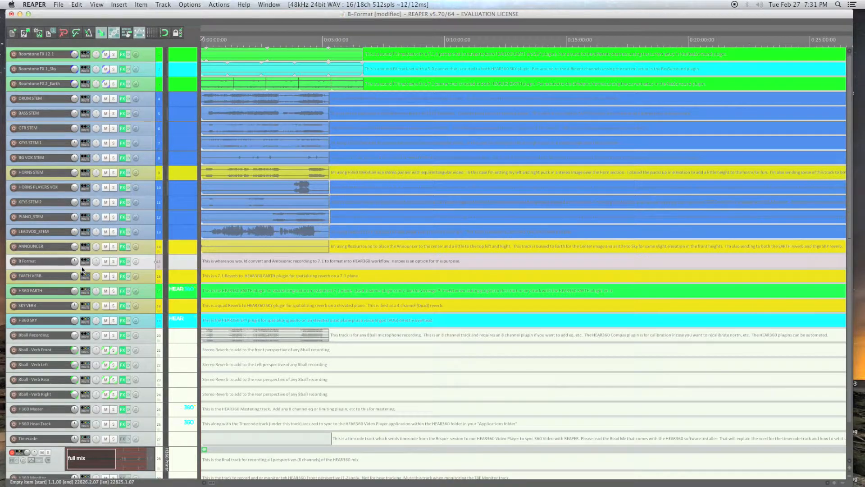
Step: Set the B Format track's SurroundZone2 plugin to B Format input and 7.1 output
key(super+m)
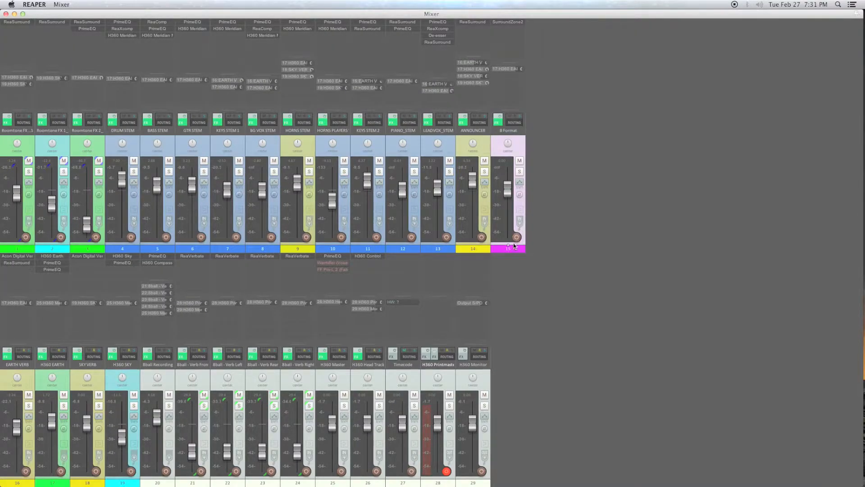
click(509, 22)
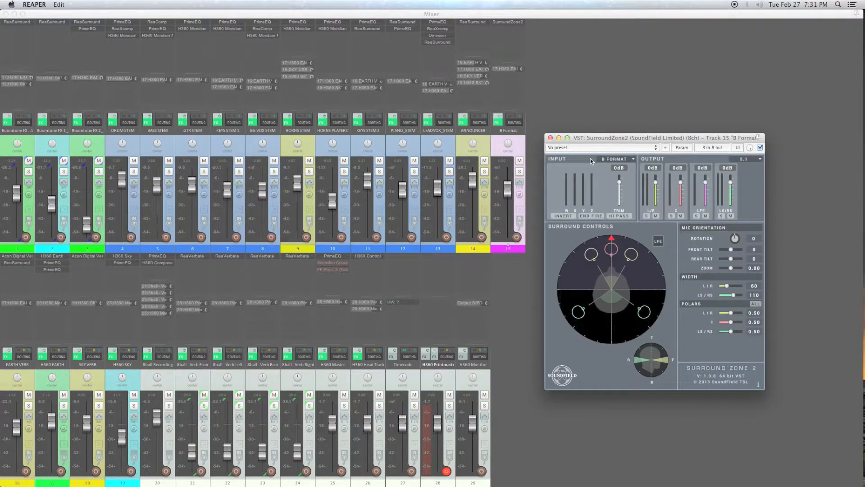
click(606, 159)
click(605, 173)
click(745, 159)
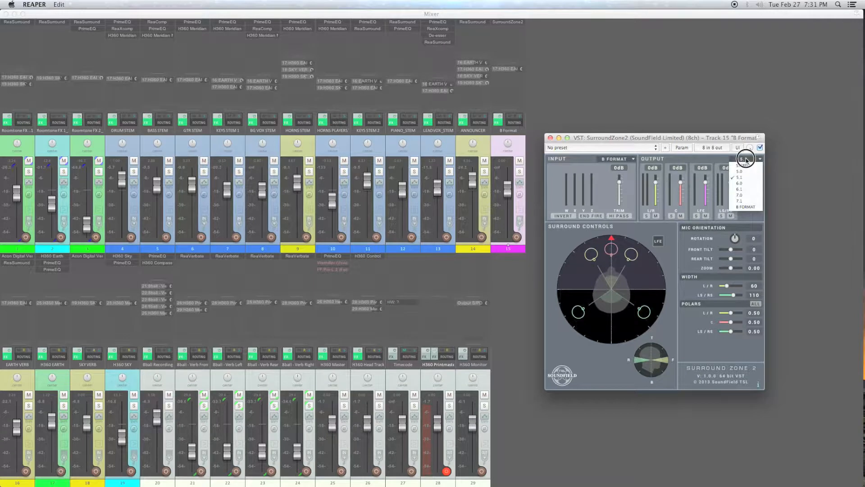
click(745, 201)
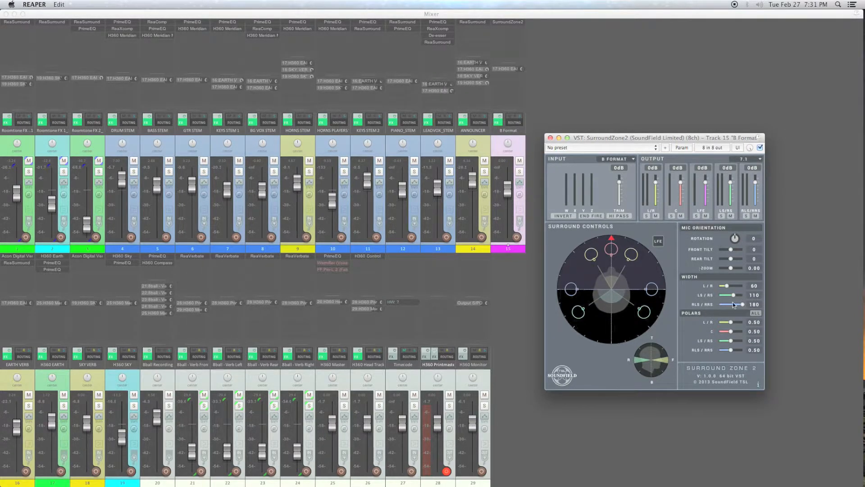
Step: Inspect the B Format track's send to H360 EARTH and open the H360 Earth plugin on that destination track
click(507, 69)
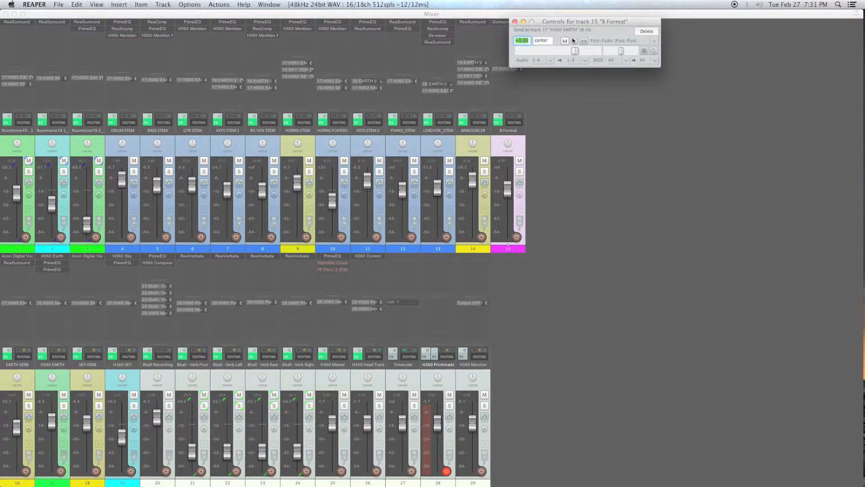
click(60, 256)
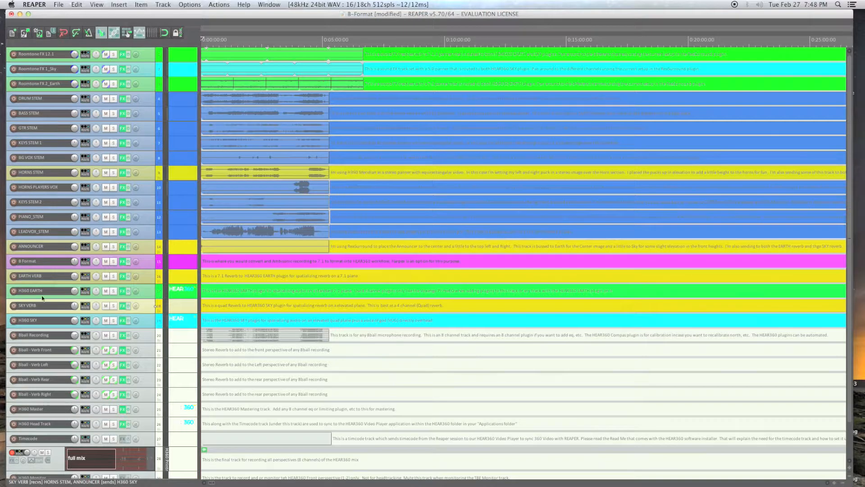
Step: Open the EARTH VERB track's routing window to review its sends and receives
click(63, 269)
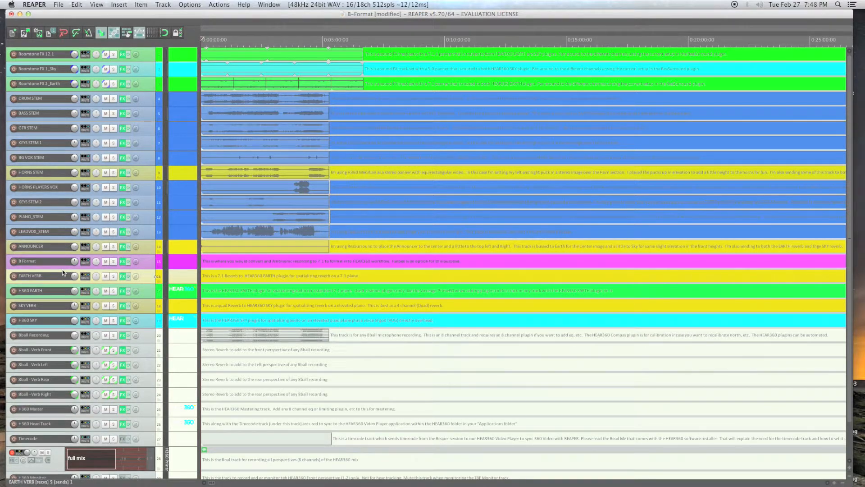
click(86, 276)
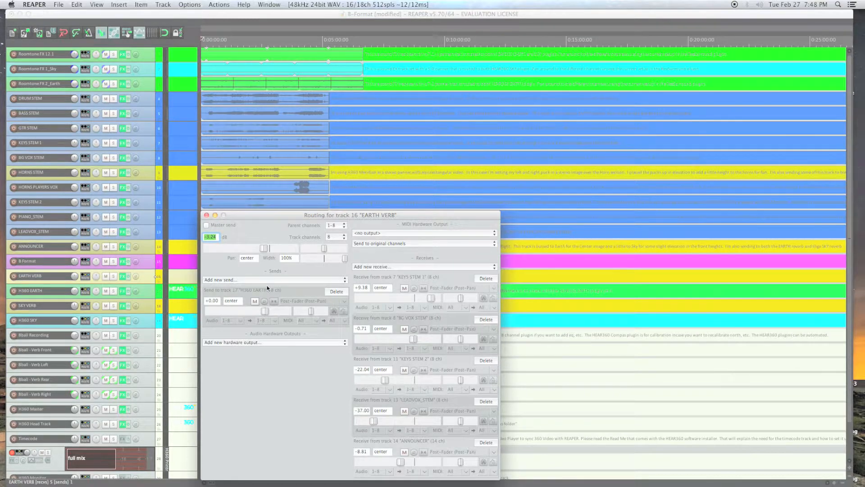
Step: Close the EARTH VERB routing and open that track's ReaSurround plugin to examine its input channel placement
click(207, 215)
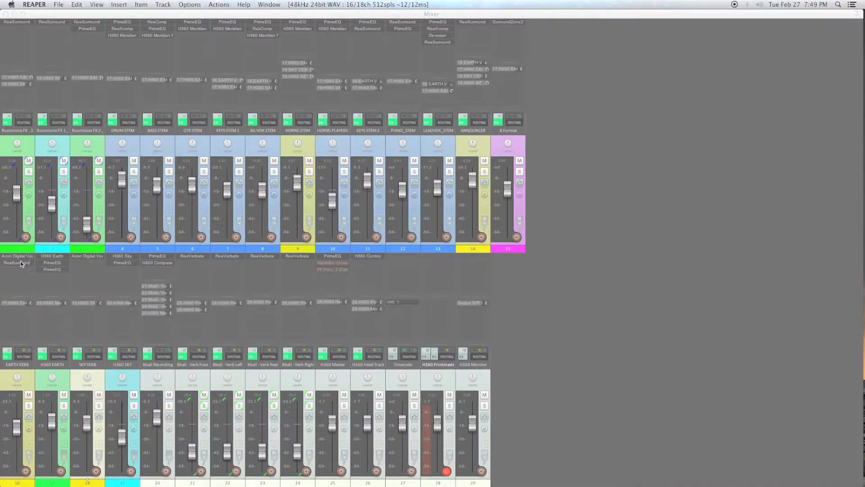
click(21, 262)
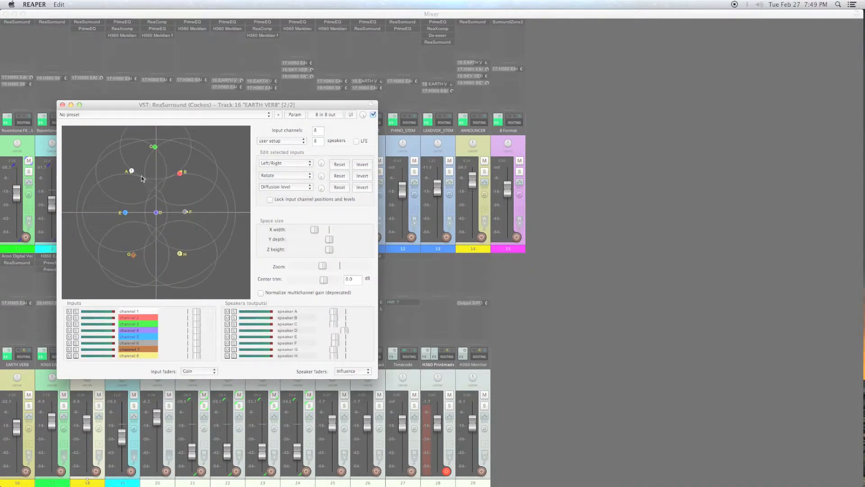
drag(132, 172, 174, 181)
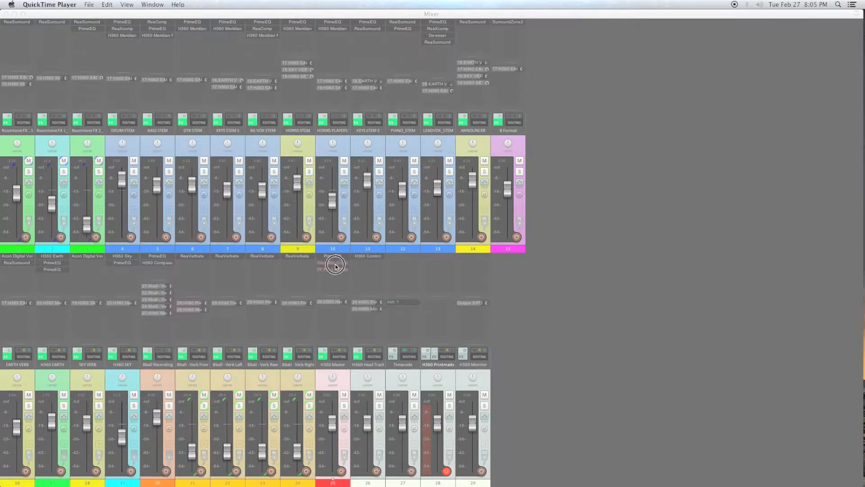
Step: Open the H360 Master track's routing from the mixer, review its sends and receives, and close it
click(335, 264)
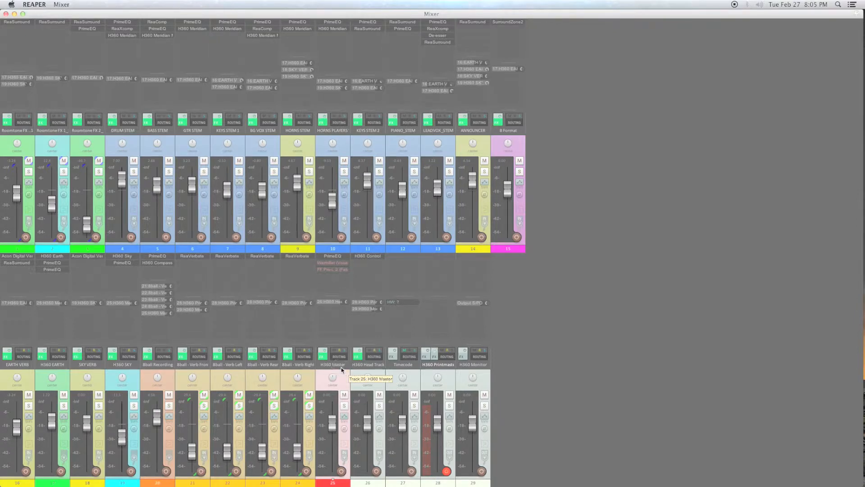
click(339, 355)
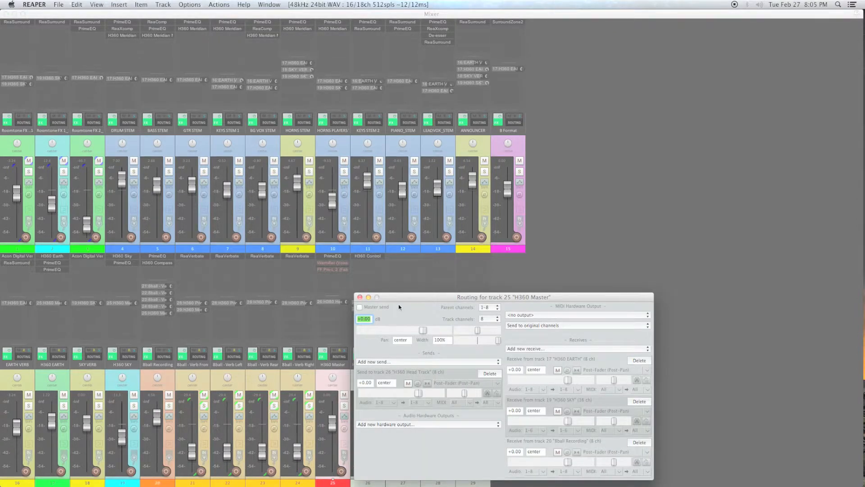
drag(399, 298, 401, 226)
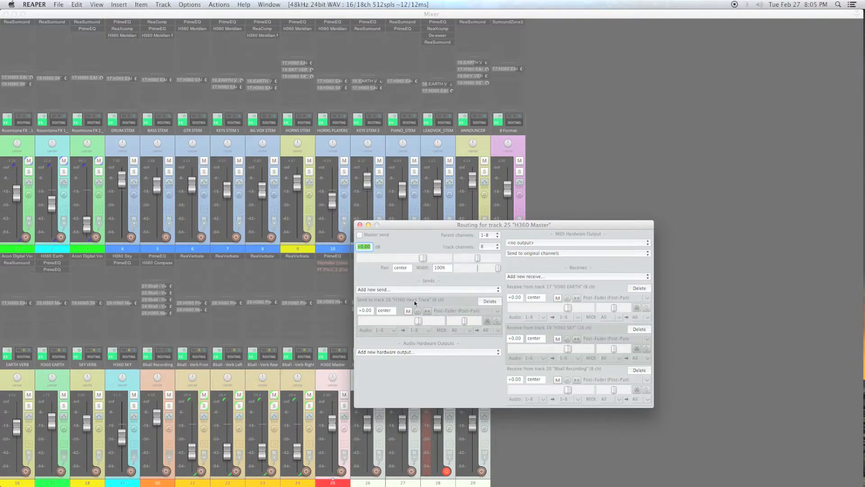
click(360, 225)
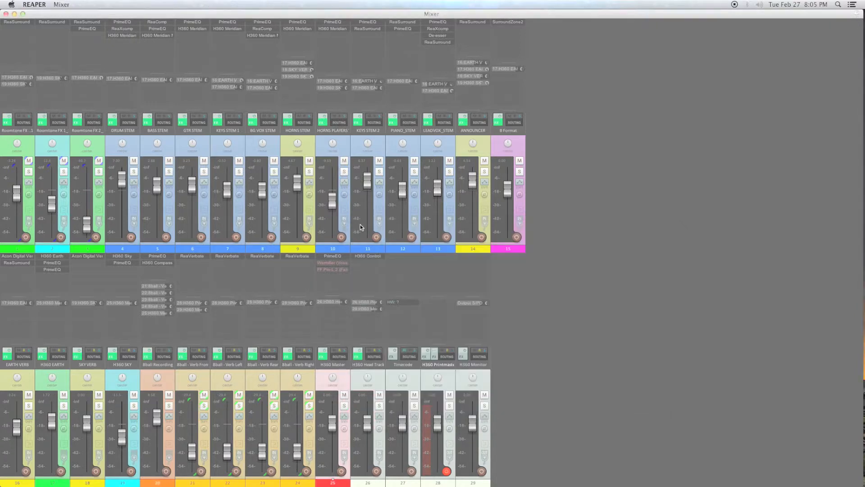
Step: Delete the offline plugin directly below PrimeEQ on the H360 Master track and replace the other offline plugin with L2 (s) (Waves)
right_click(329, 266)
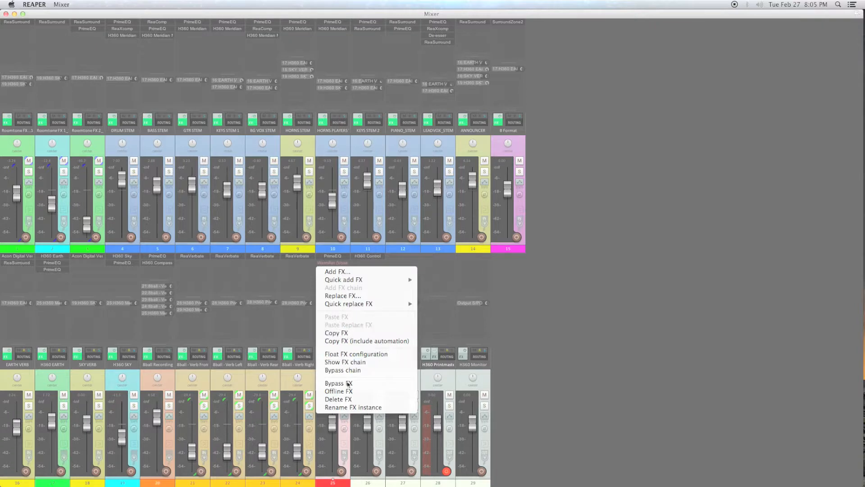
click(350, 399)
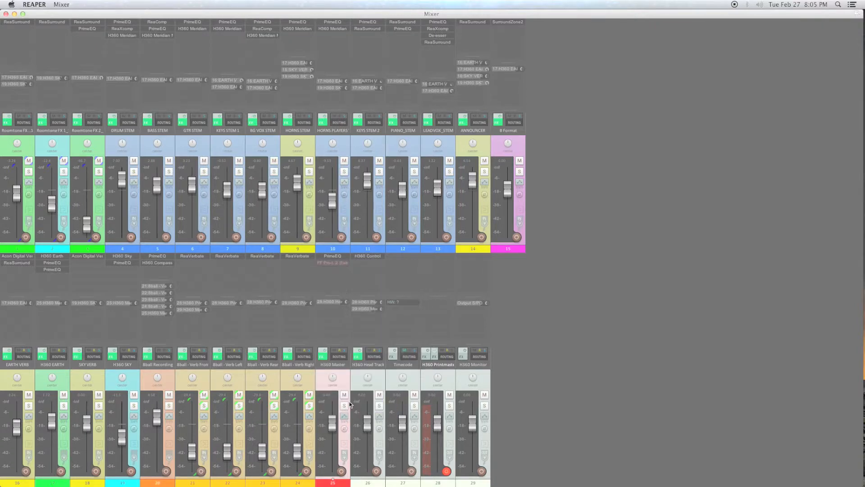
right_click(335, 264)
click(338, 296)
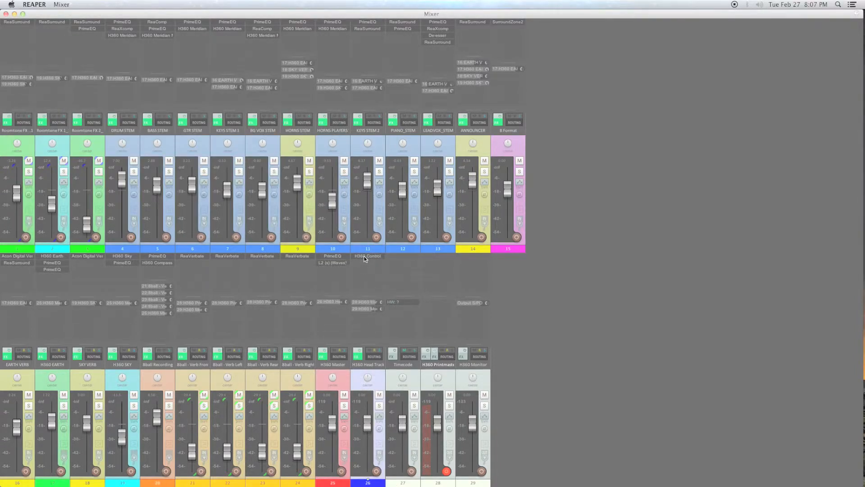
Step: Open the H360 Control plugin on the H360 Head Track and rotate its heading to about 64.5 degrees
click(365, 256)
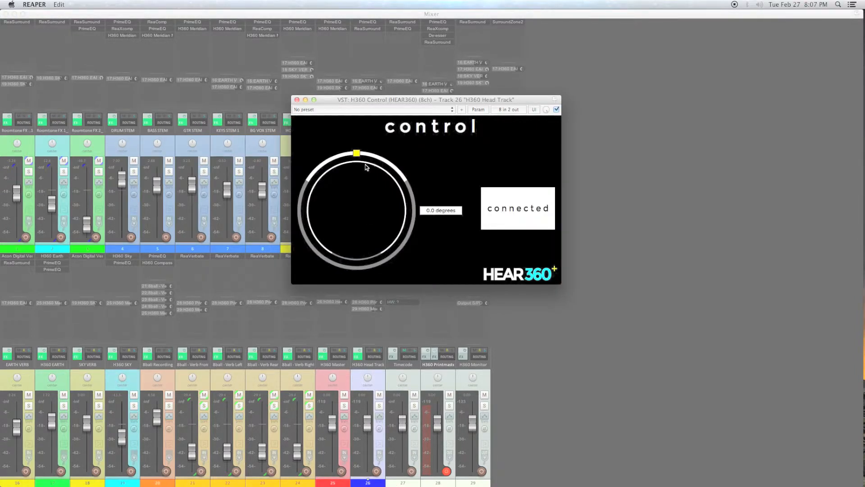
mouse_move(359, 157)
mouse_down()
mouse_move(331, 168)
mouse_move(309, 190)
mouse_move(304, 211)
mouse_move(336, 178)
mouse_move(408, 187)
mouse_up()
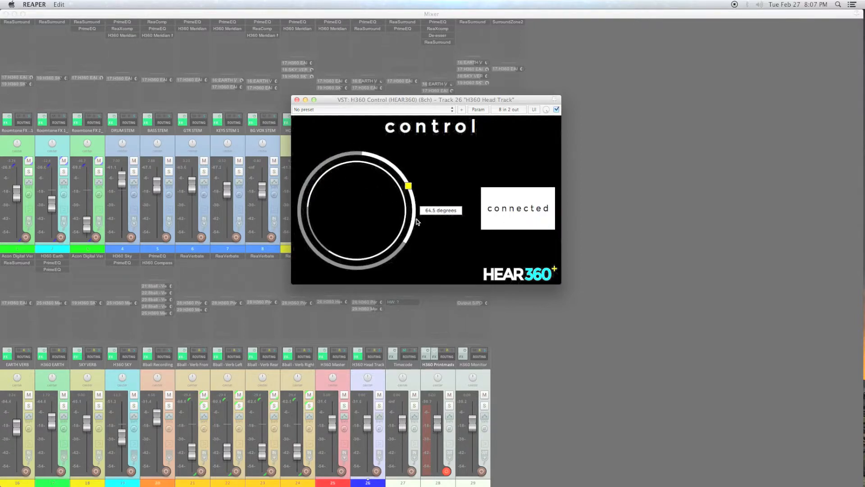
Step: Reset the H360 Control heading to 0 degrees and switch off the plugin's player connection
click(438, 211)
text(0)
key(Return)
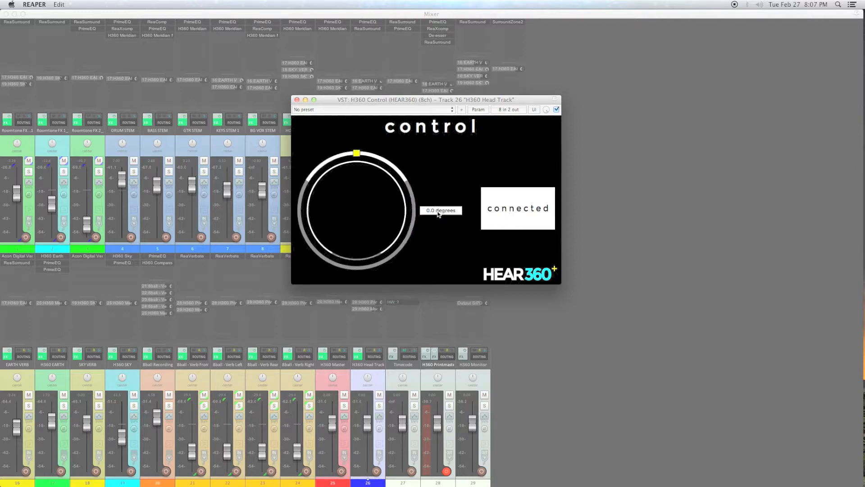
click(506, 203)
click(357, 154)
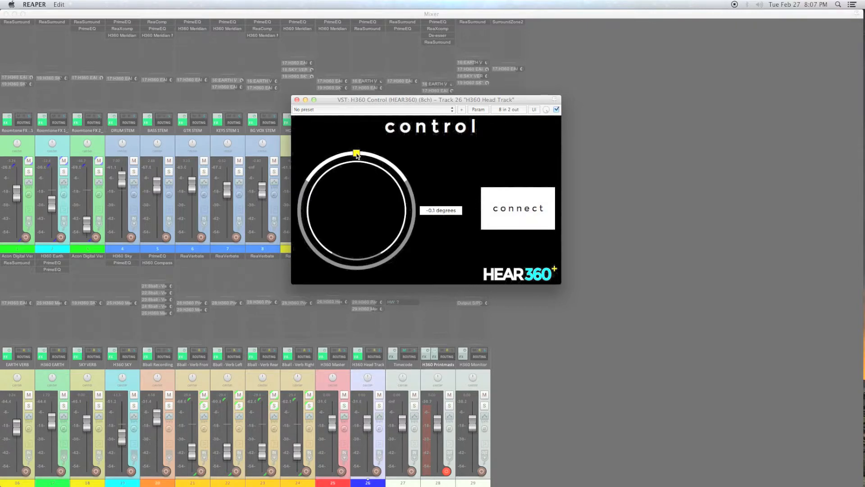
Step: Switch to Finder and launch H360 Control Player.app from the HEAR360 folder in Applications
key(super+Tab)
key(super+shift+a)
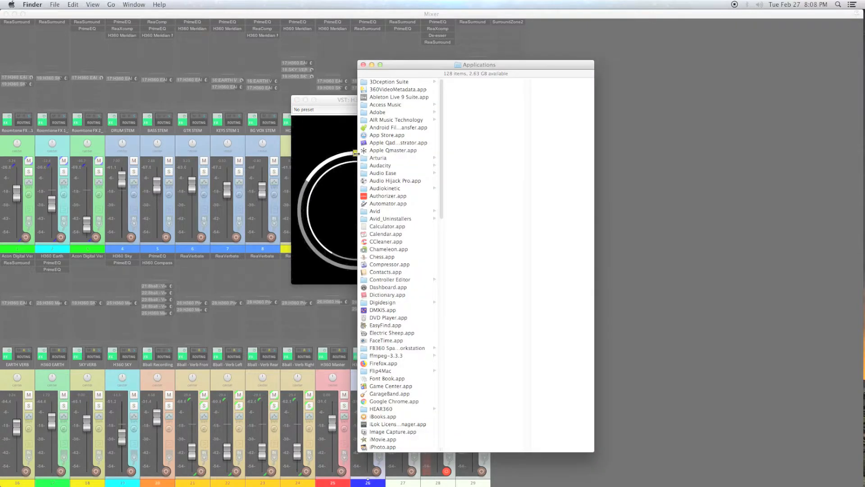
key(h)
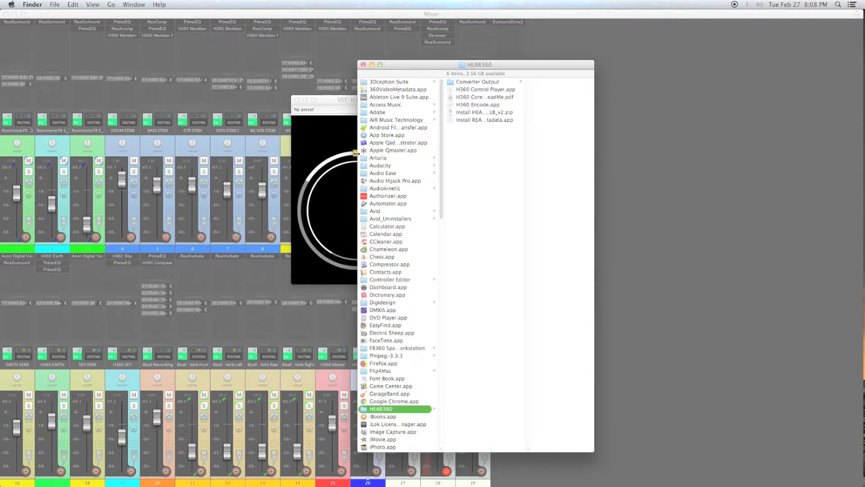
click(500, 90)
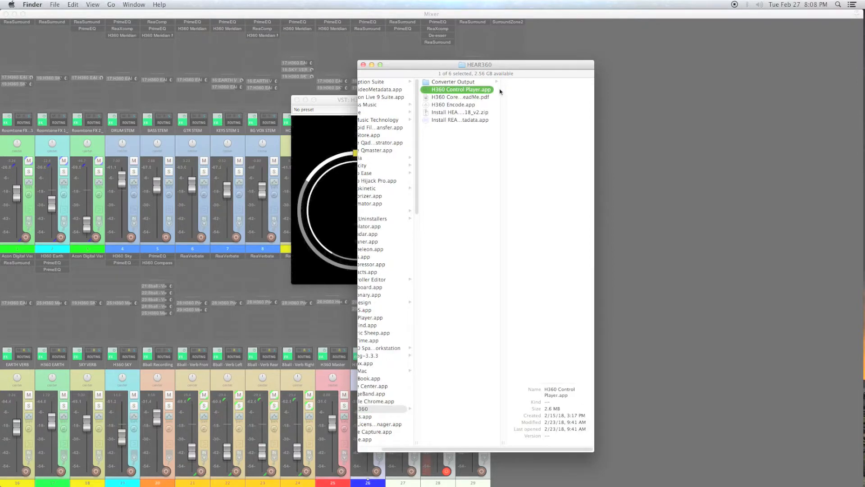
key(super+o)
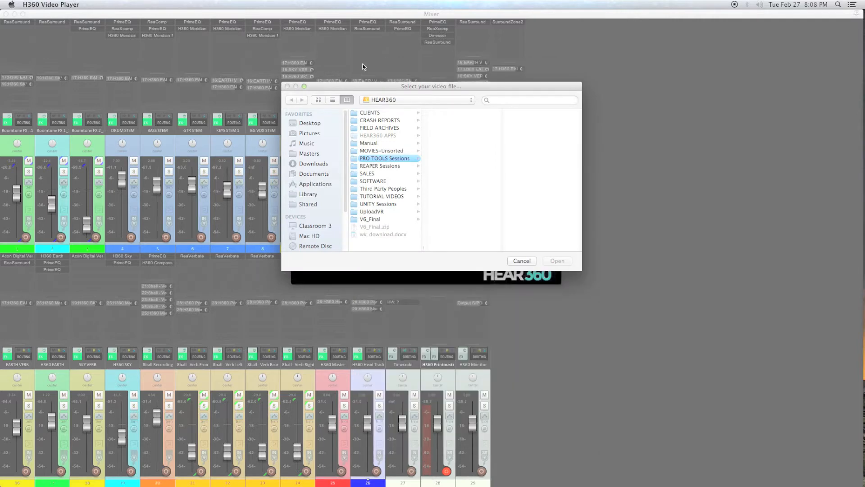
Step: Choose the STROMB…earVR.mp4 video from the H360 Pro Tools Template 043017 folder inside PRO TOOLS Sessions
click(387, 158)
click(463, 129)
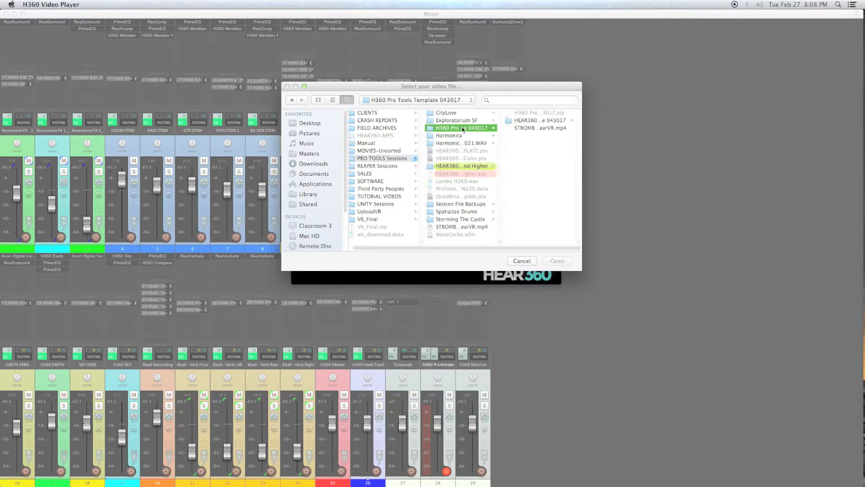
click(532, 128)
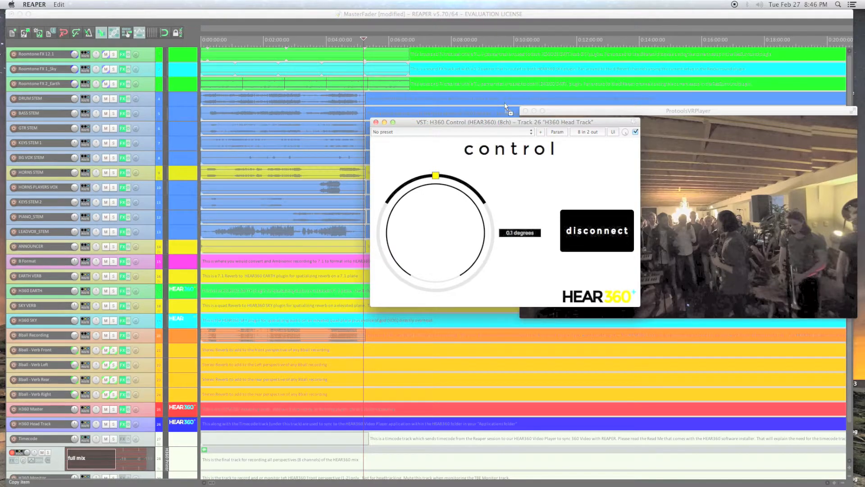
Step: Switch to the ProtoolsVRPlayer video and rotate the 360 view sideways to drive the H360 Control heading
key(super+Tab)
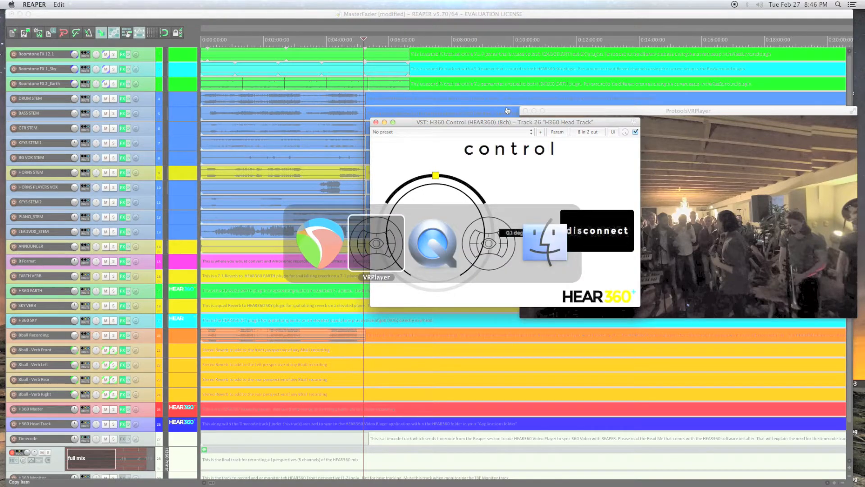
click(603, 194)
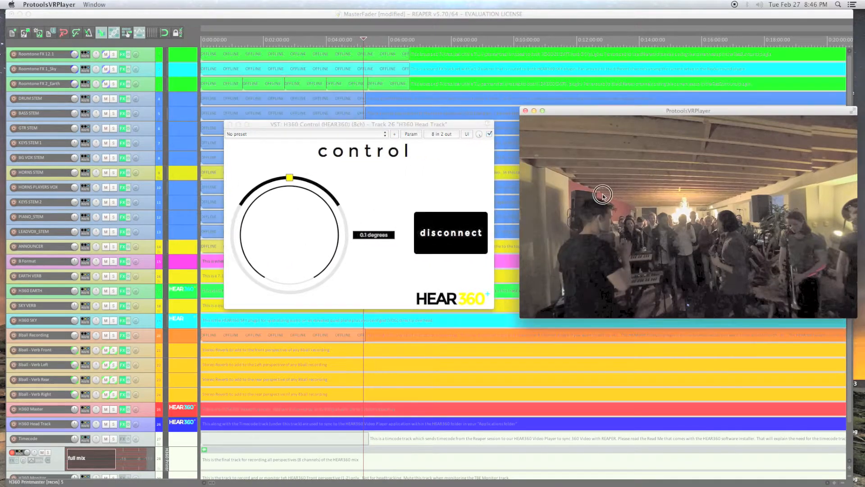
drag(603, 195, 548, 194)
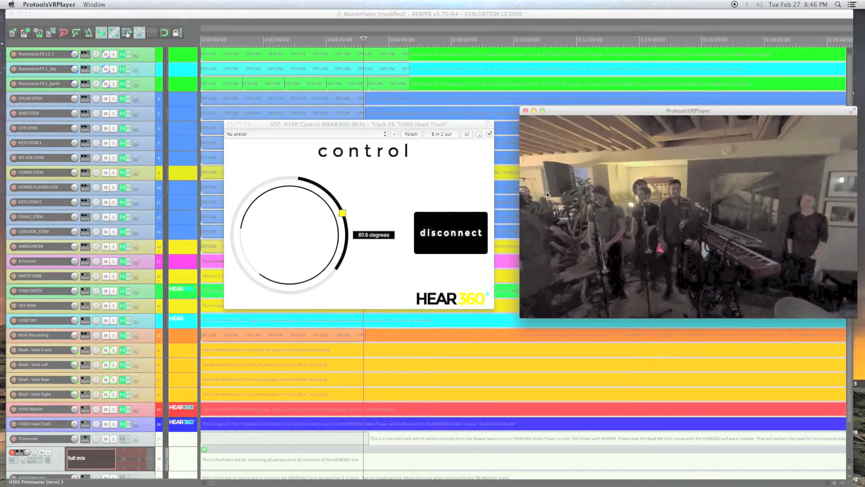
drag(712, 202, 524, 185)
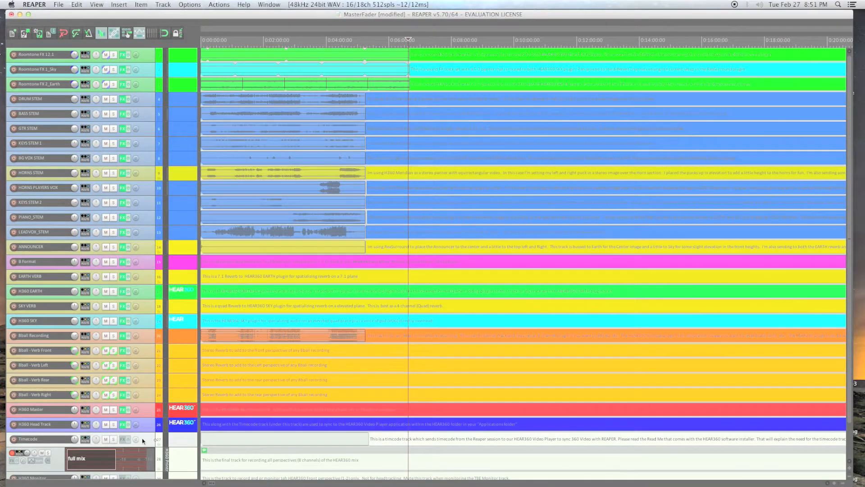
Step: Review the SMPTE generator settings of the Timecode track's Timecode Generator item, leaving them unedited, and close the item properties
double_click(208, 441)
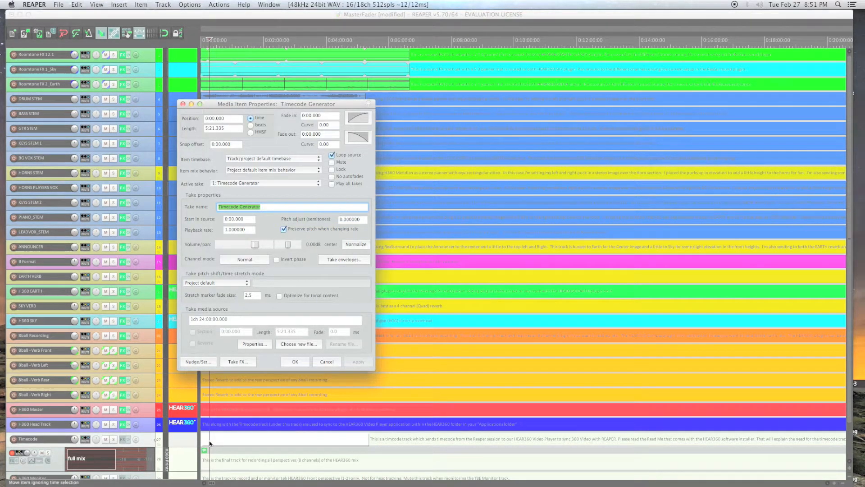
click(246, 345)
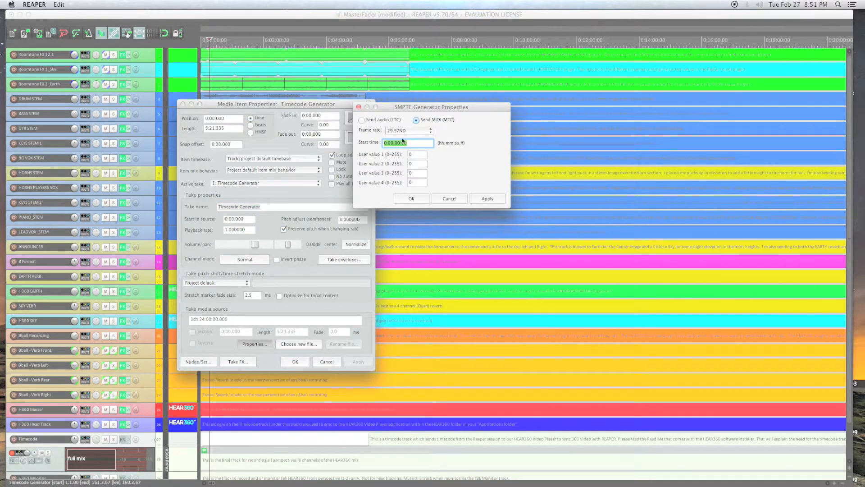
click(439, 199)
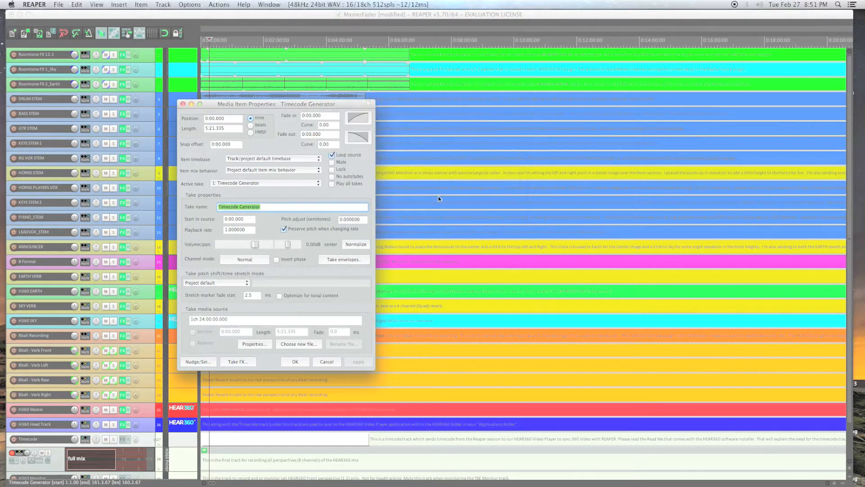
click(290, 362)
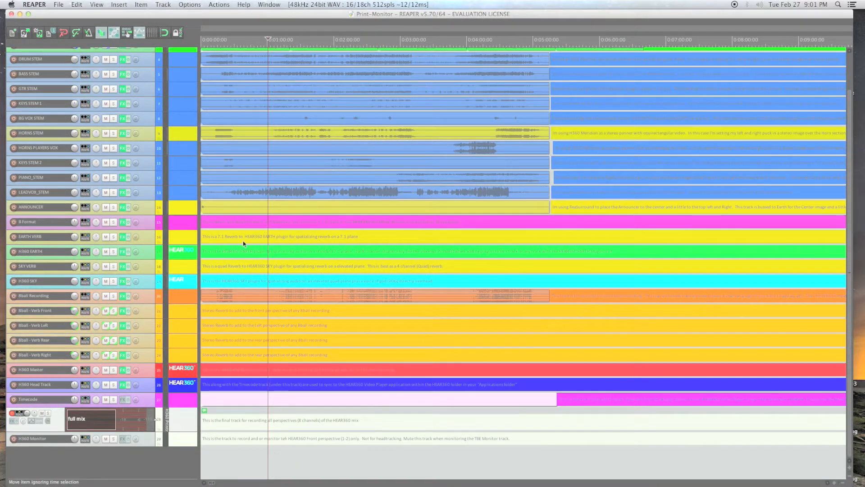
Step: Select the 8ball Recording track and review the sends in its routing window
click(44, 292)
click(85, 295)
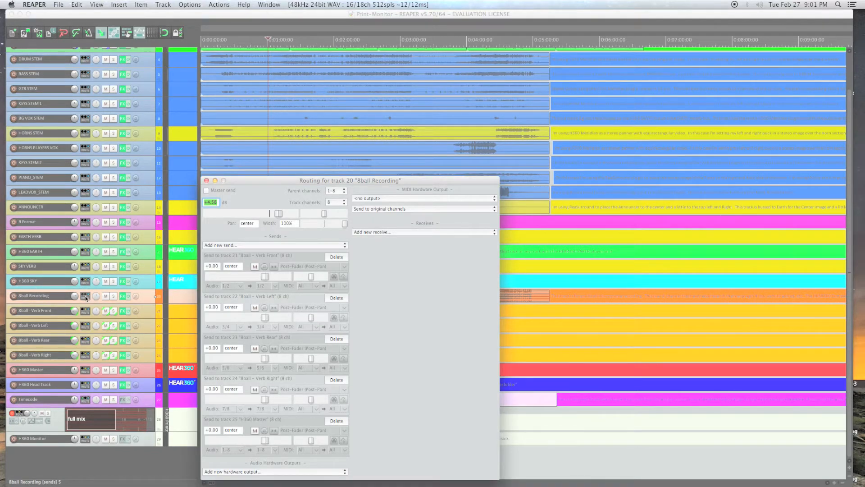
click(142, 437)
Step: Bring up the mixer and open the H360 Printmaster track's routing to check its receives
key(super+m)
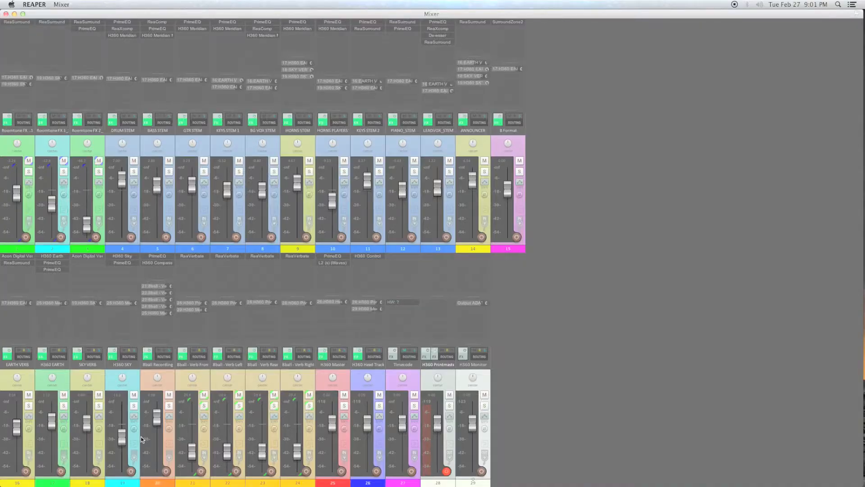
click(445, 483)
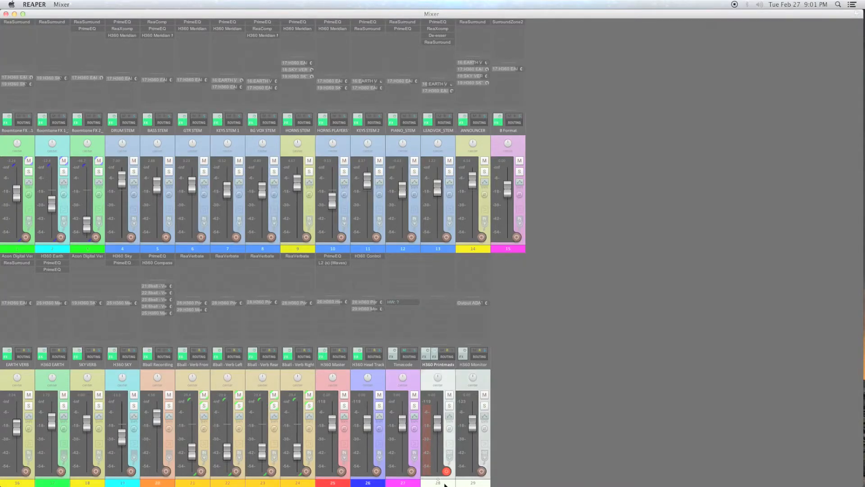
click(447, 356)
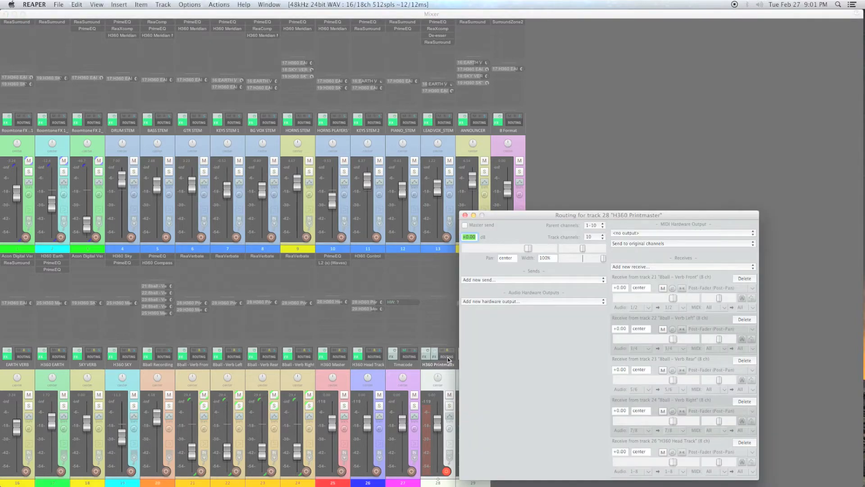
Step: Open the 8ball Recording track's routing from the mixer, compare its sends with the H360 Printmaster receives, and close it
click(163, 357)
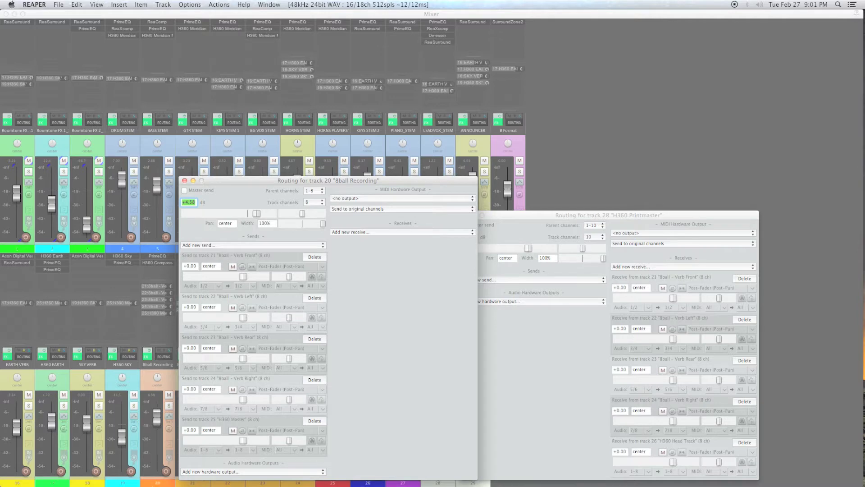
click(153, 483)
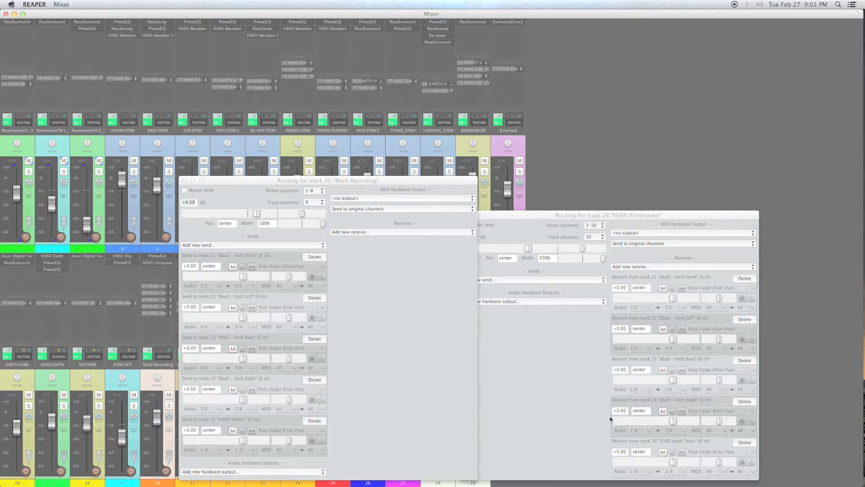
click(185, 180)
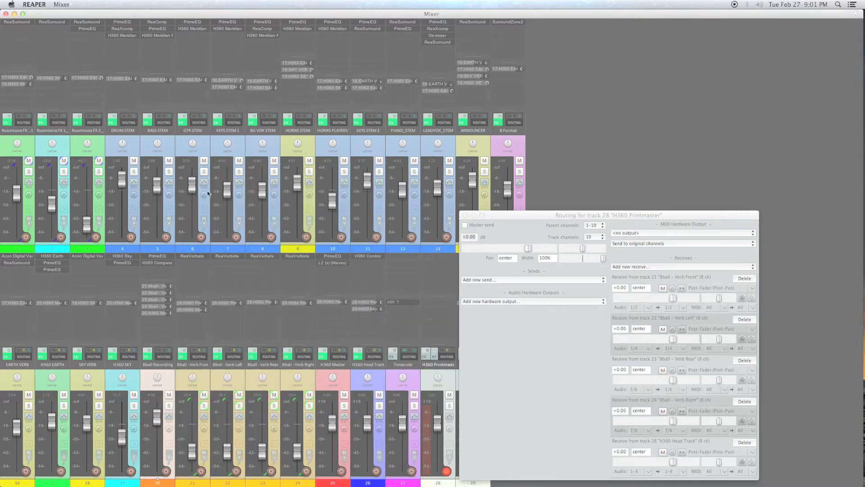
Step: Close the H360 Printmaster routing window and the mixer to return to the arrange view
click(482, 215)
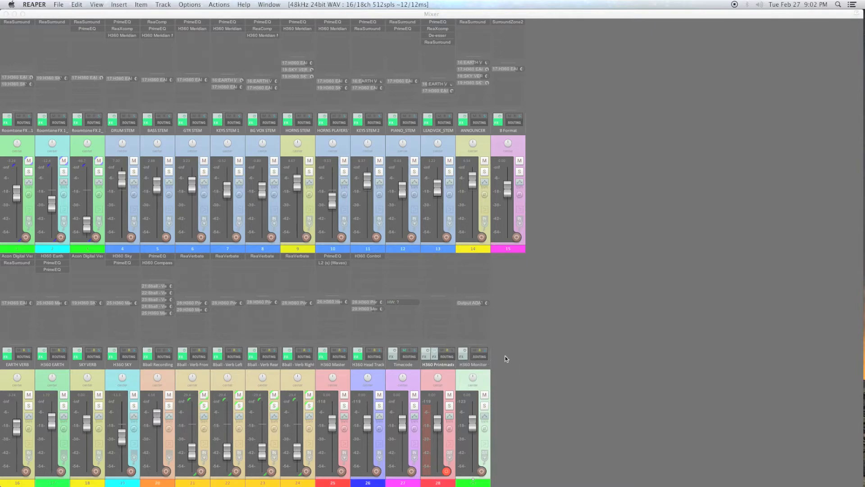
click(482, 366)
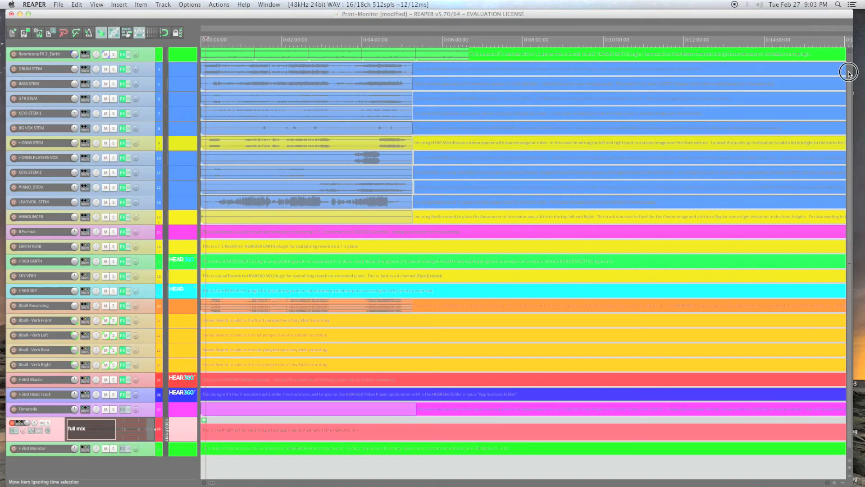
Step: Select all media items across the template's tracks and delete them, leaving the tracks in place
scroll(844, 54, up, 1)
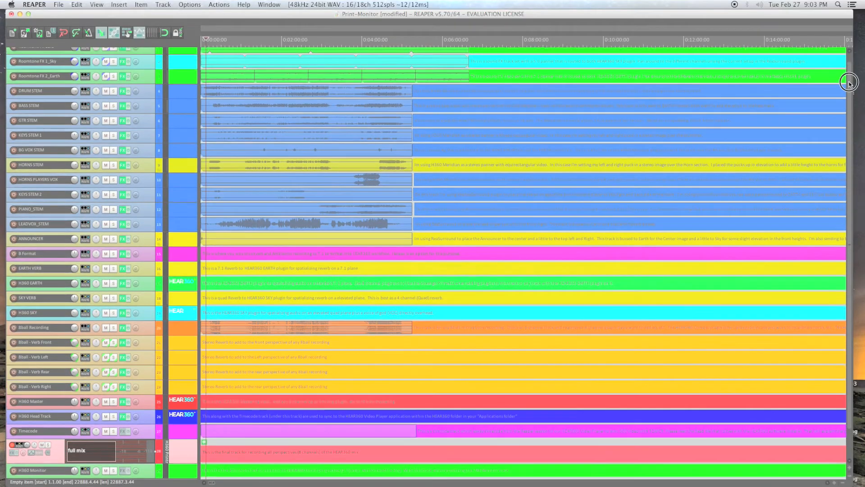
drag(849, 82, 849, 37)
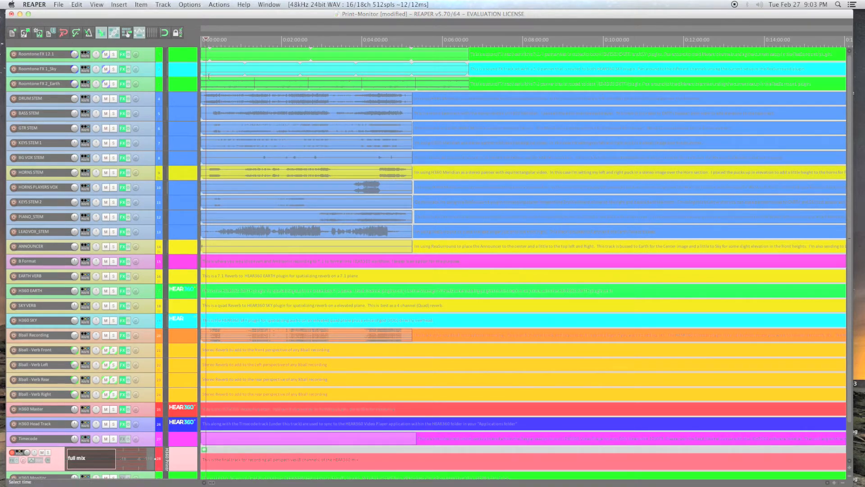
click(294, 100)
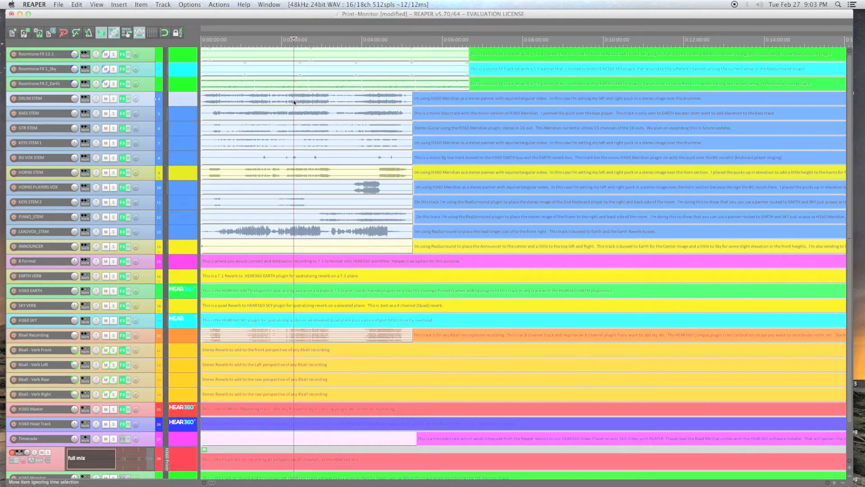
key(Delete)
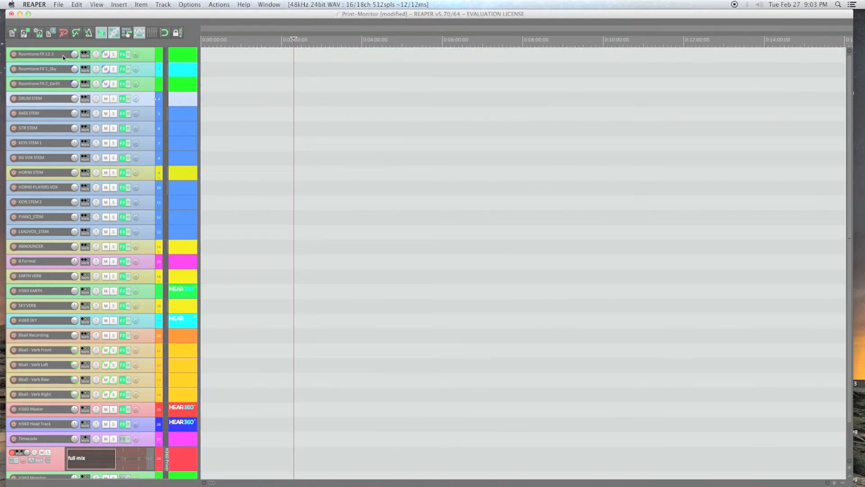
Step: Delete the tracks from Roomtone FX 12.1 through H360 SKY, keeping 8ball Recording and every track below it
click(48, 53)
key(Delete)
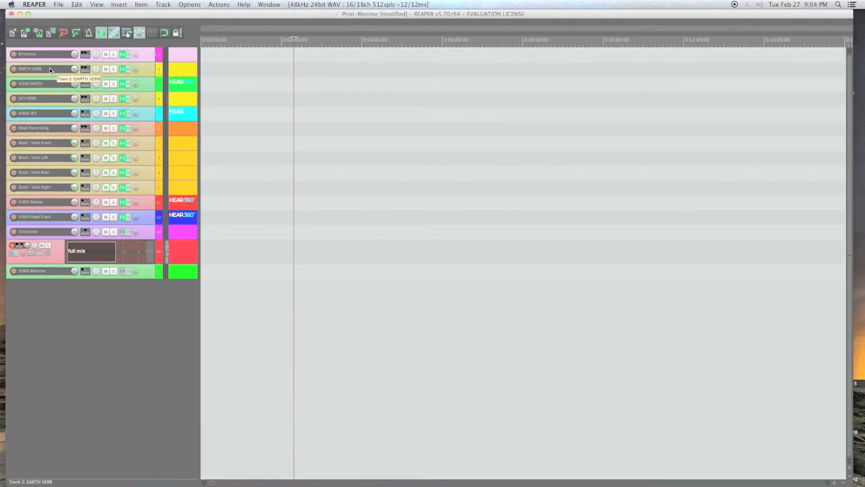
key(Delete)
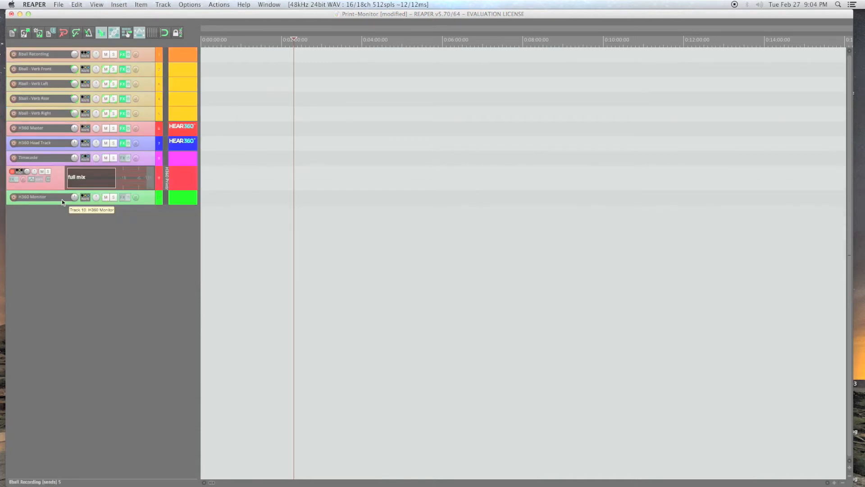
Step: Save the reduced project as a new REAPER project file named 8BallRecording.RPP in the HEAR360 template v3.1 folder
click(58, 4)
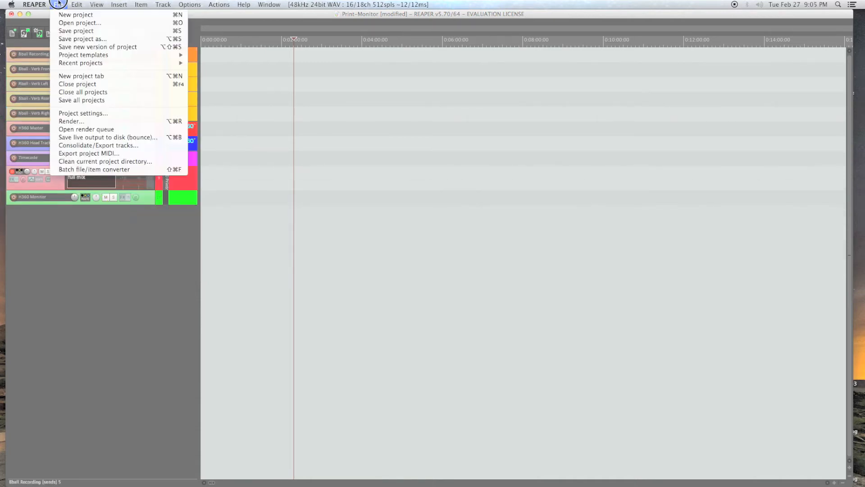
click(76, 38)
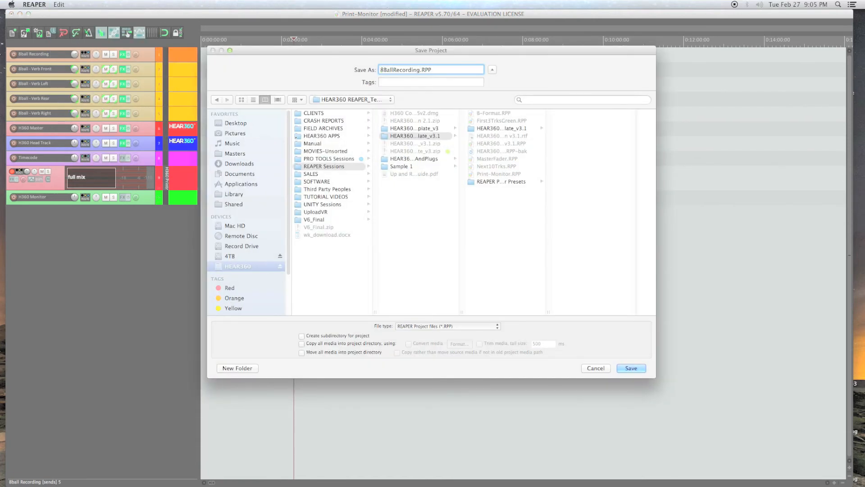
key(Return)
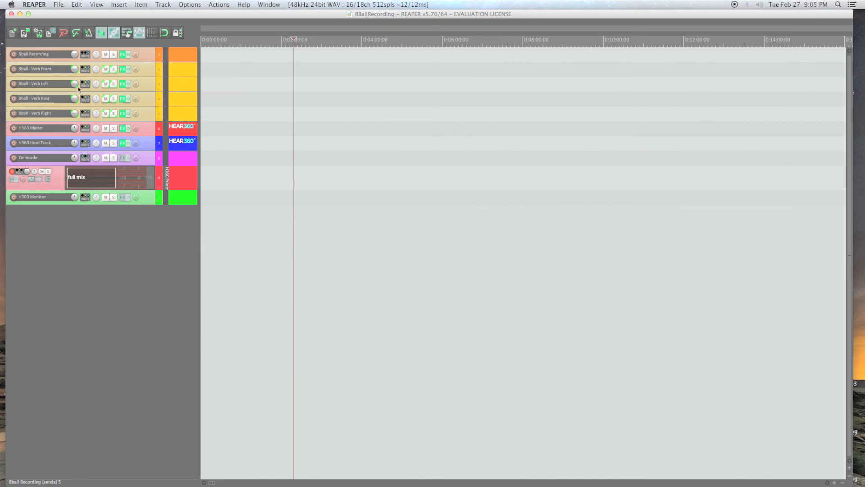
mouse_move(78, 89)
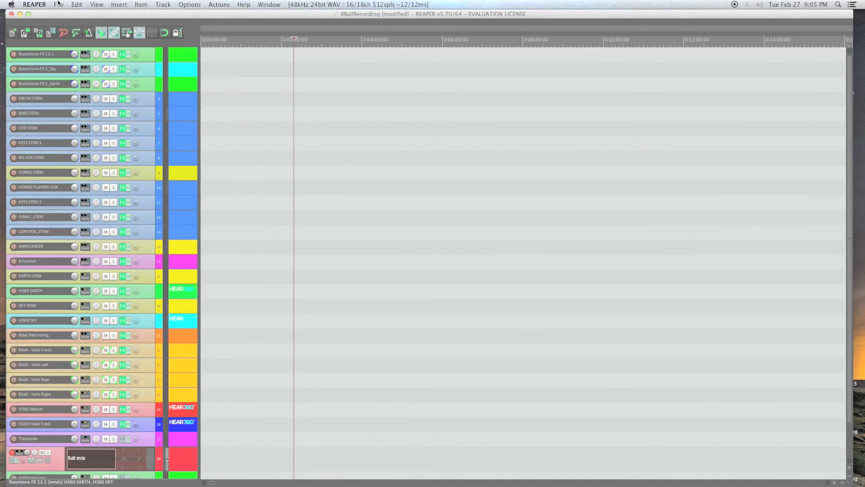